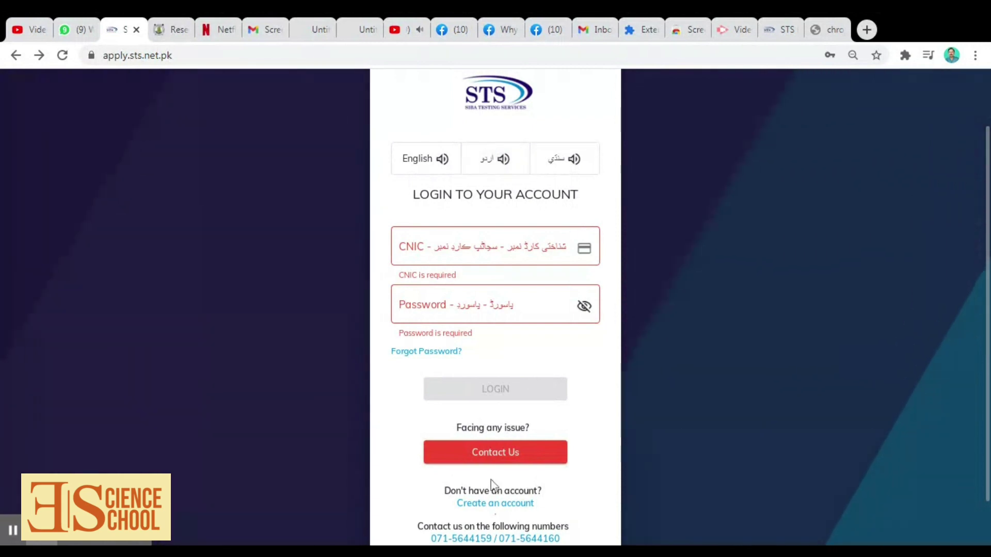
- Open the new-account form and enter the candidate's full name, CNIC number and mobile number
{"action": "left_click", "coordinate": [482, 504]}
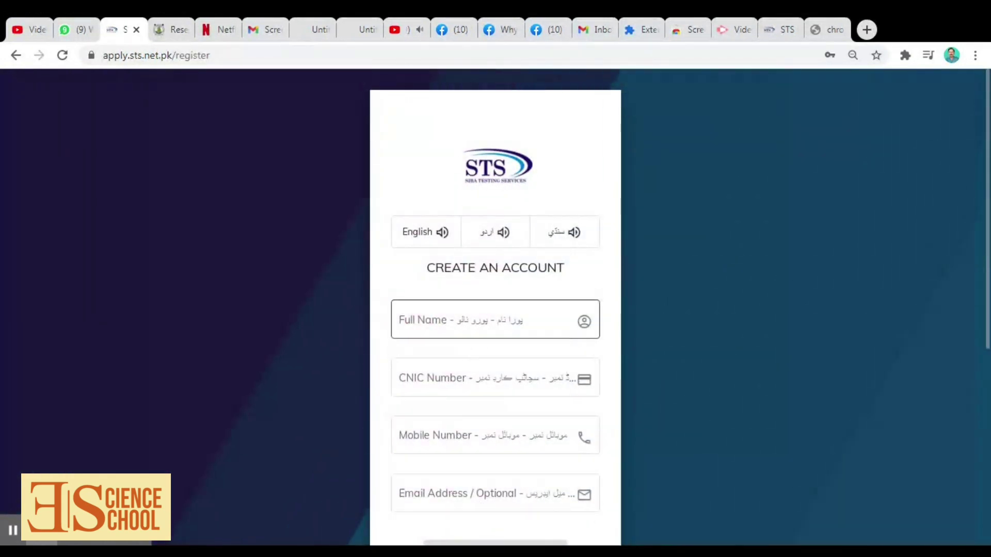
{"action": "left_click", "coordinate": [488, 320]}
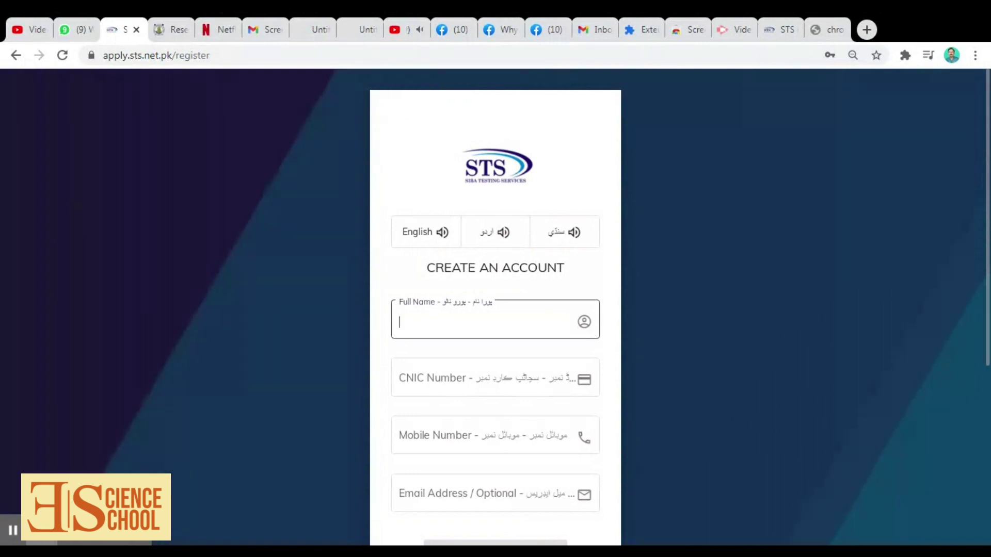
{"action": "type", "text": "M"}
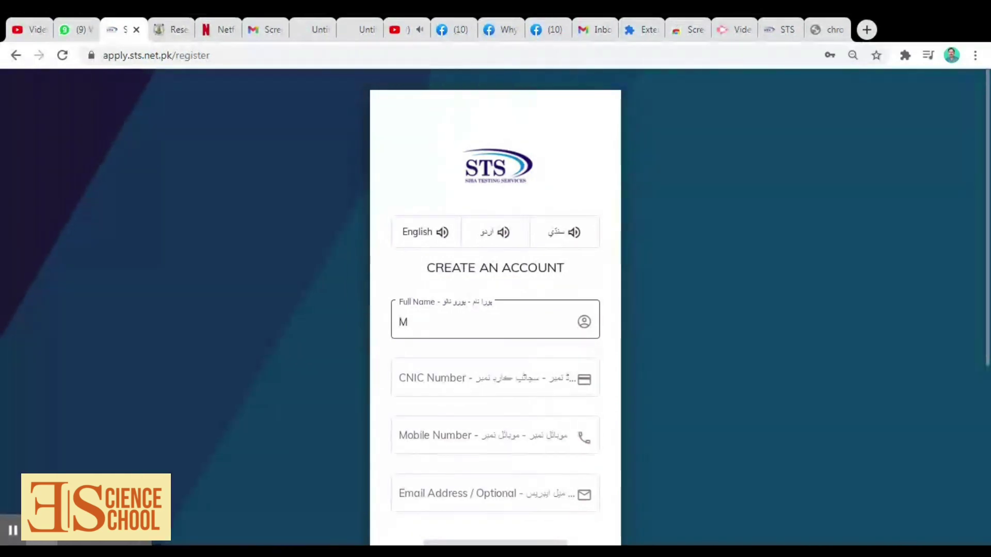
{"action": "type", "text": ". Sa"}
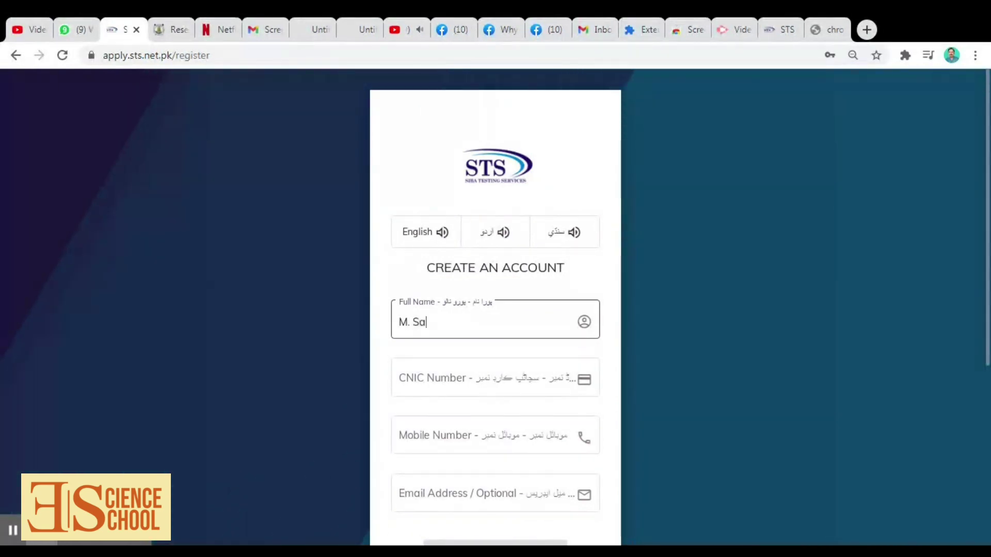
{"action": "type", "text": "diq"}
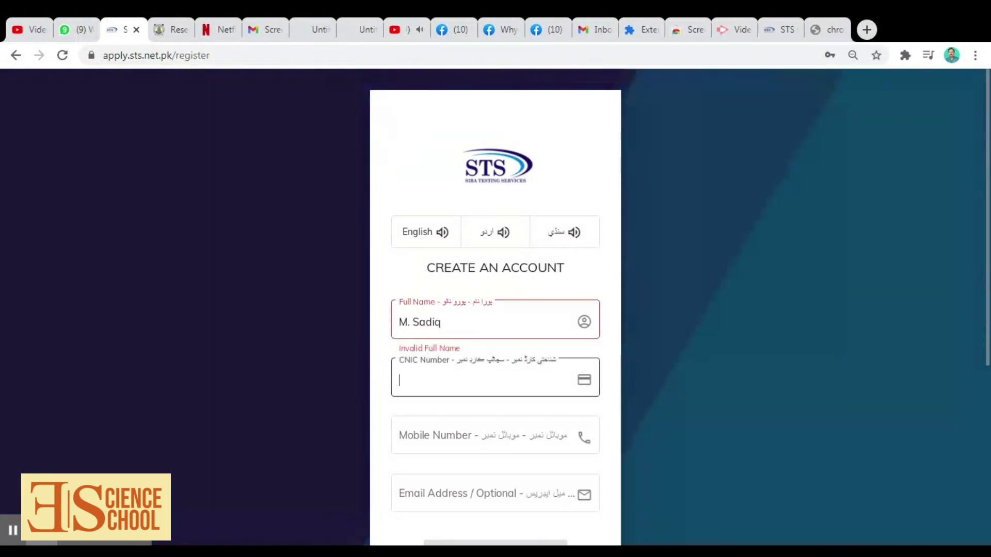
{"action": "key", "text": "ctrl+v"}
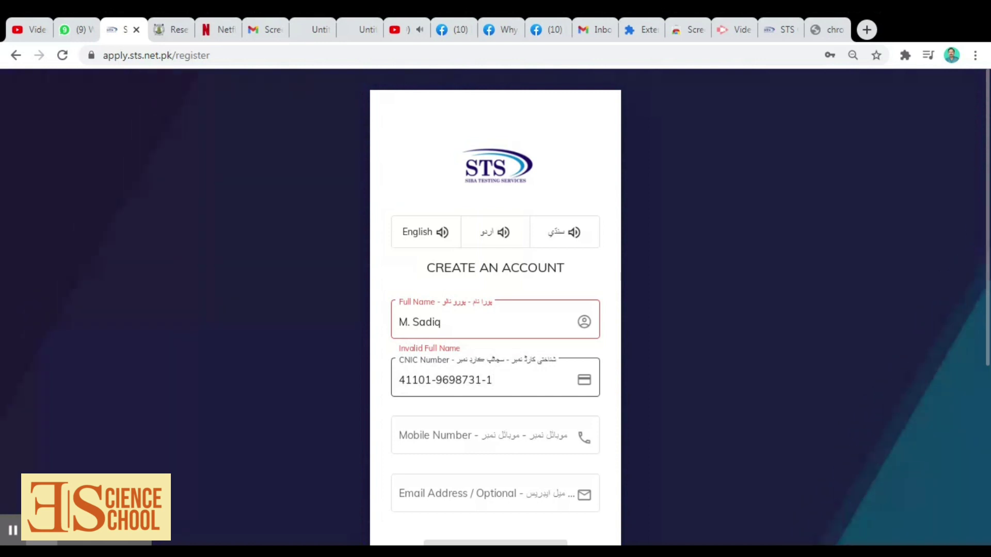
{"action": "left_click", "coordinate": [485, 436]}
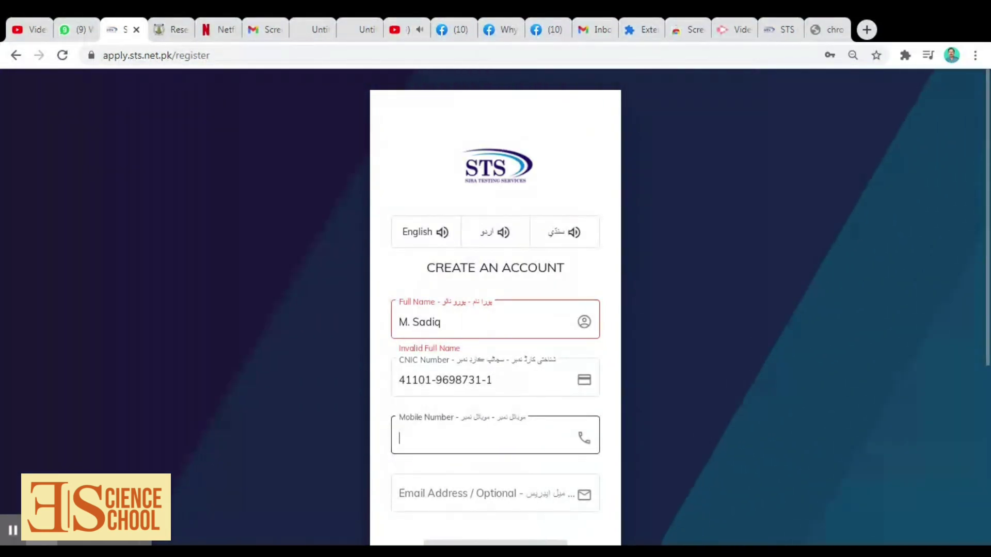
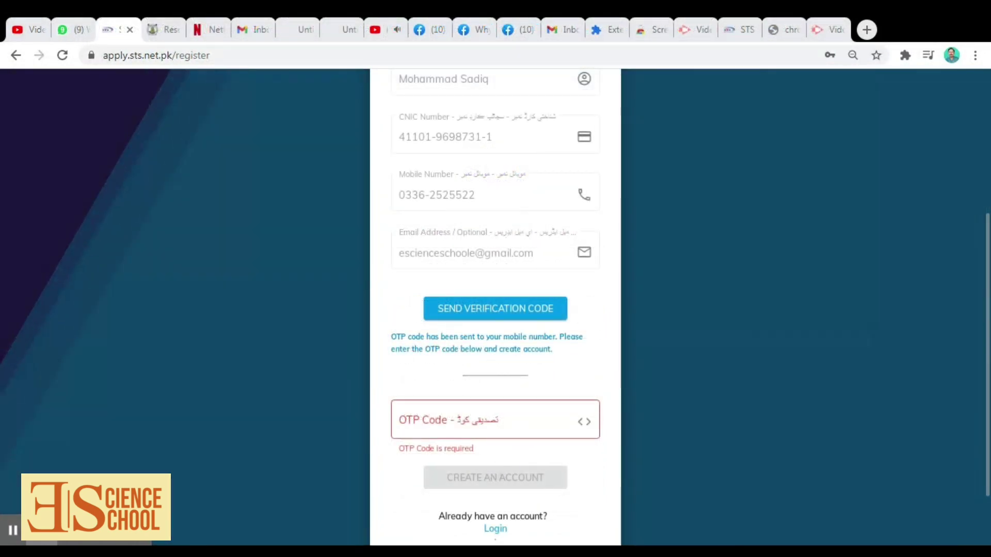
- Enter the SMS verification code and submit the registration to create the account
{"action": "left_click", "coordinate": [465, 421]}
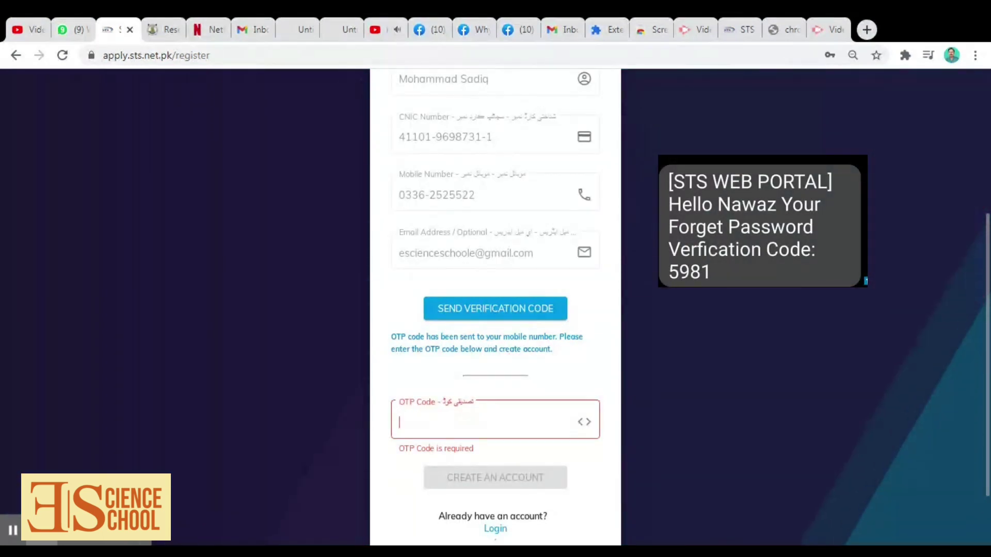
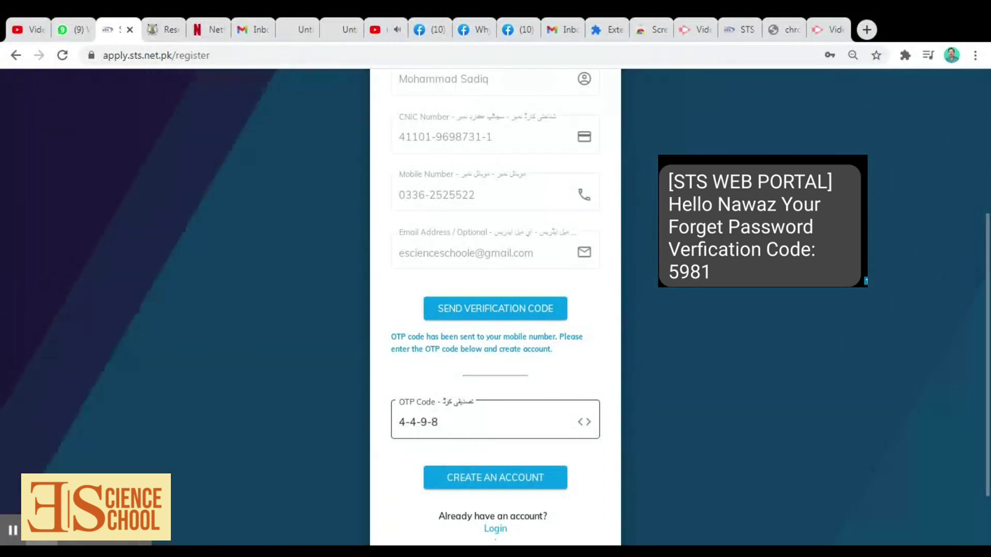
{"action": "left_click", "coordinate": [495, 487]}
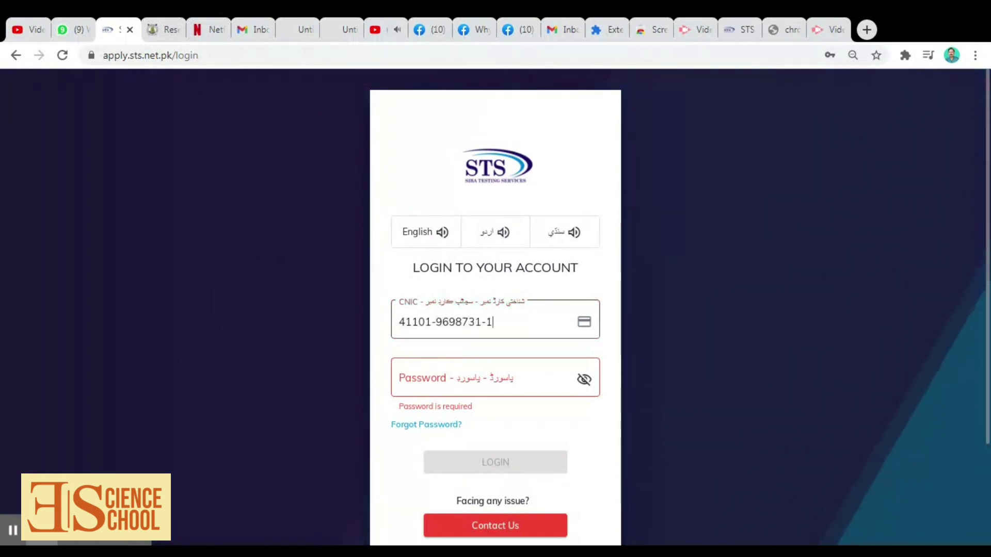
- Log in with the CNIC and the SMS-received password, revealing it first to check it
{"action": "key", "text": "Tab"}
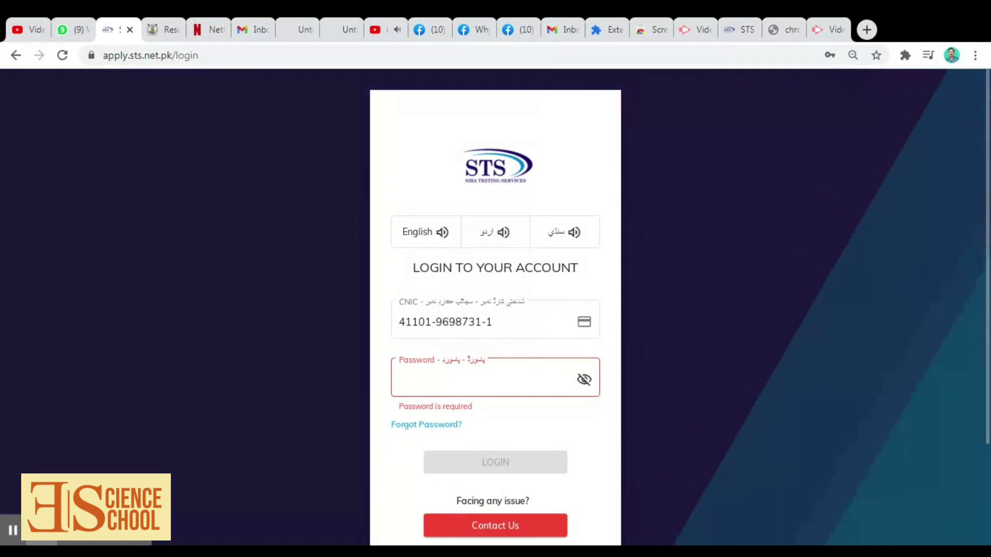
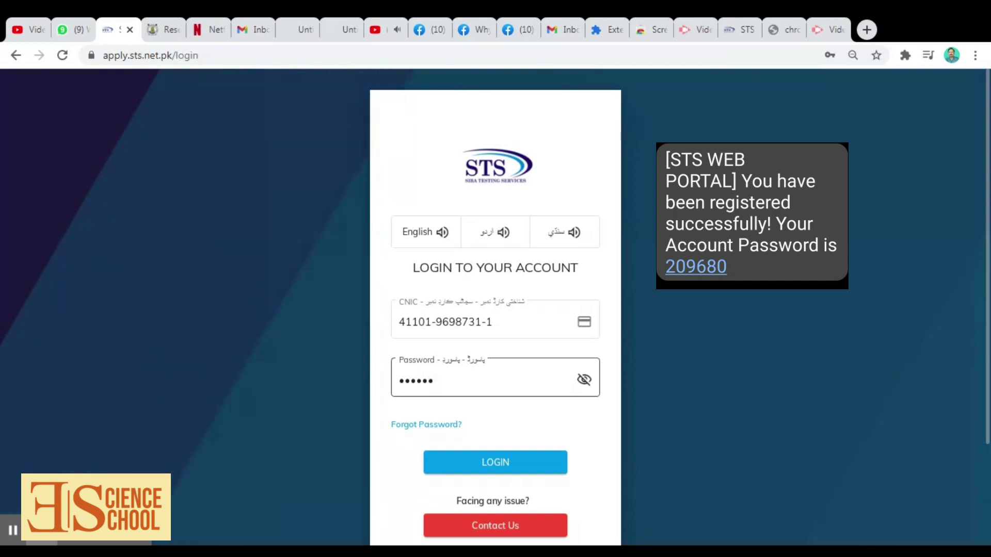
{"action": "left_click", "coordinate": [584, 386]}
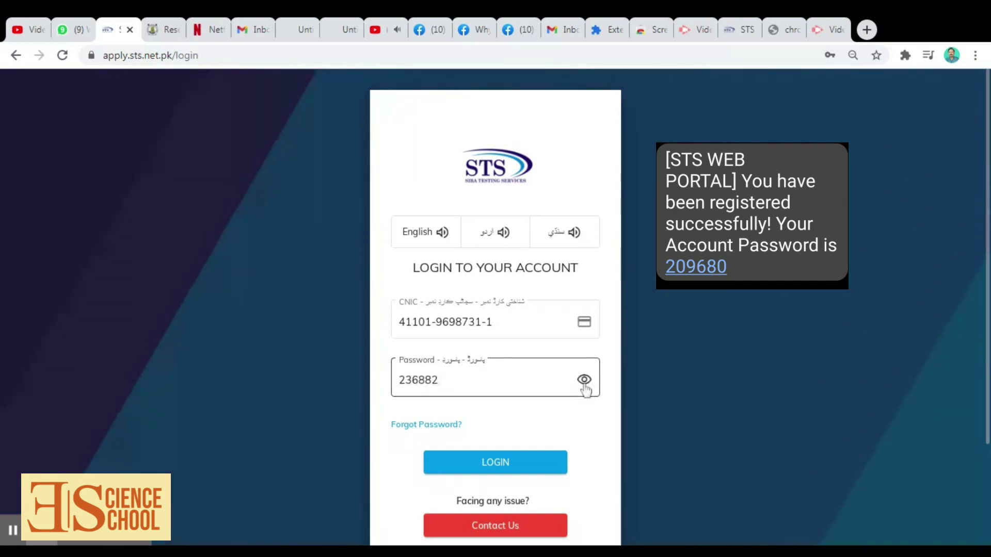
{"action": "left_click", "coordinate": [499, 467]}
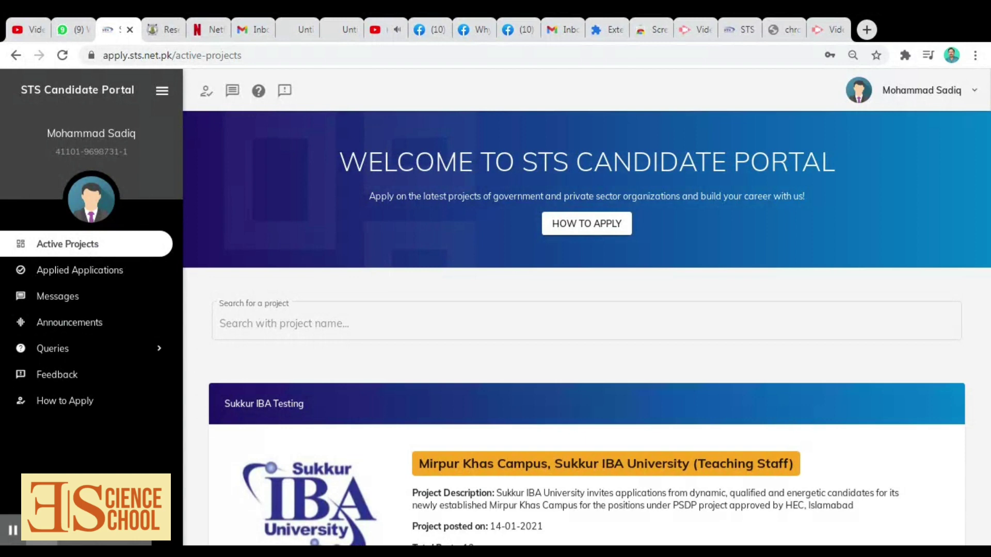
- From Active Projects, open the Mirpur Khas Campus posts and apply for Professor (Business Administration)
{"action": "left_click", "coordinate": [100, 257]}
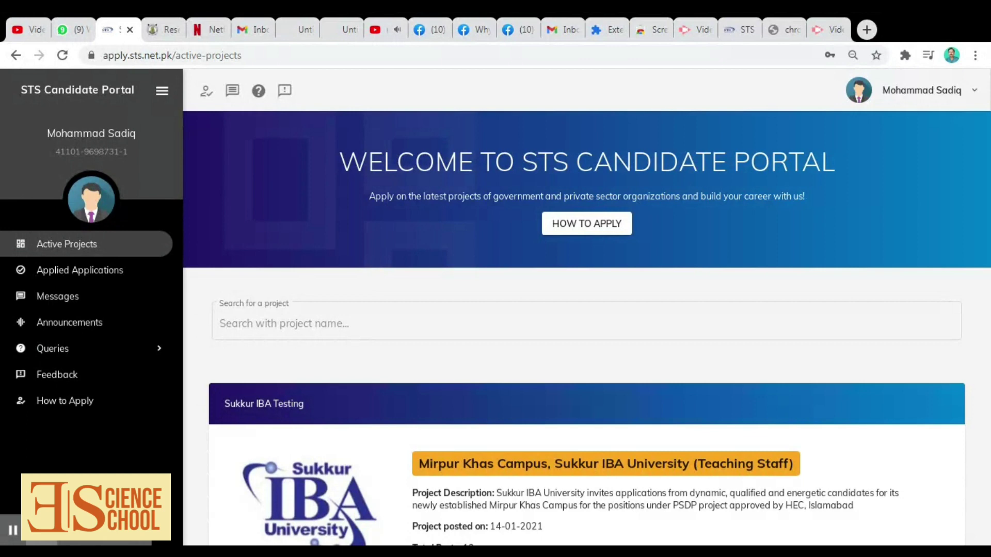
{"action": "left_click", "coordinate": [106, 353]}
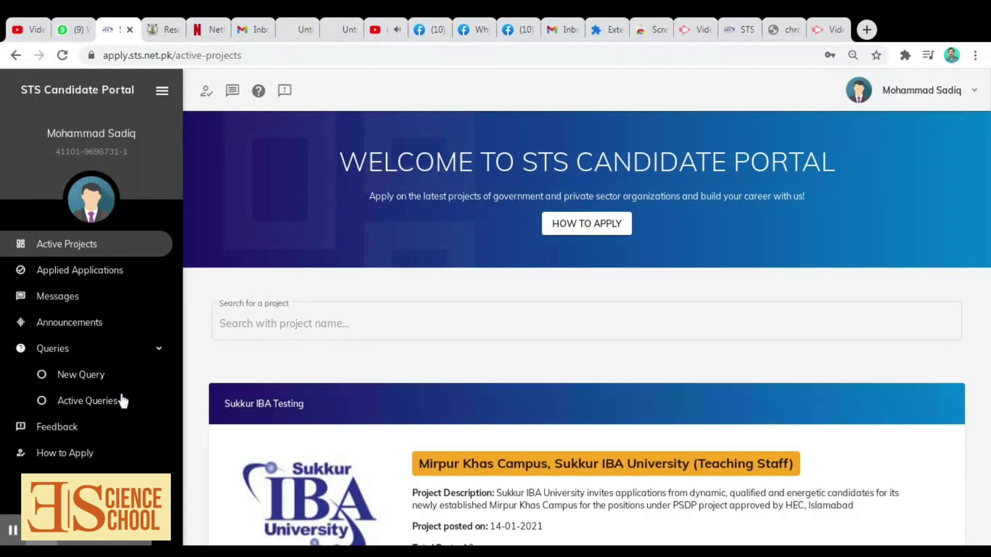
{"action": "left_click", "coordinate": [116, 404]}
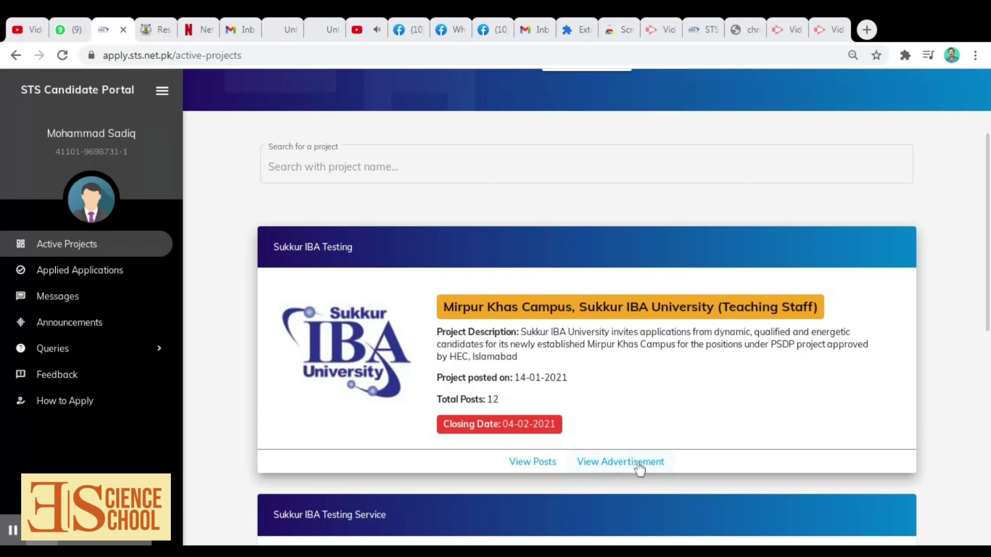
{"action": "left_click", "coordinate": [531, 467]}
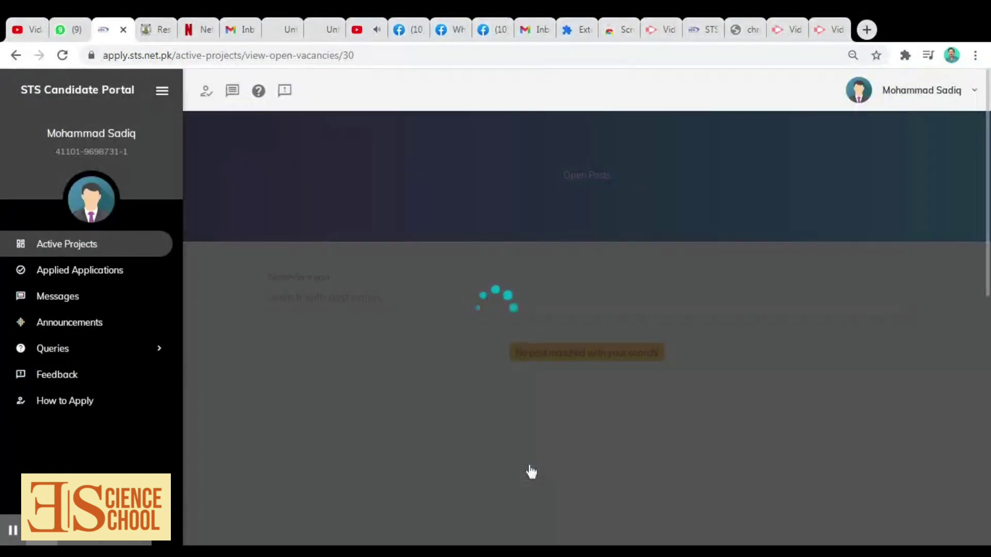
{"action": "scroll", "coordinate": [531, 471], "scroll_direction": "down", "scroll_amount": 4}
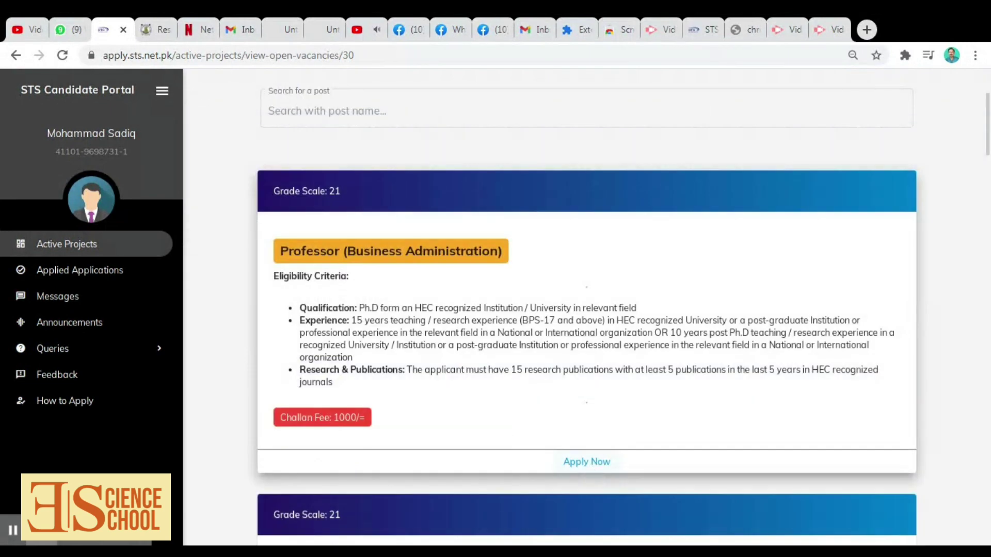
{"action": "left_click", "coordinate": [591, 469]}
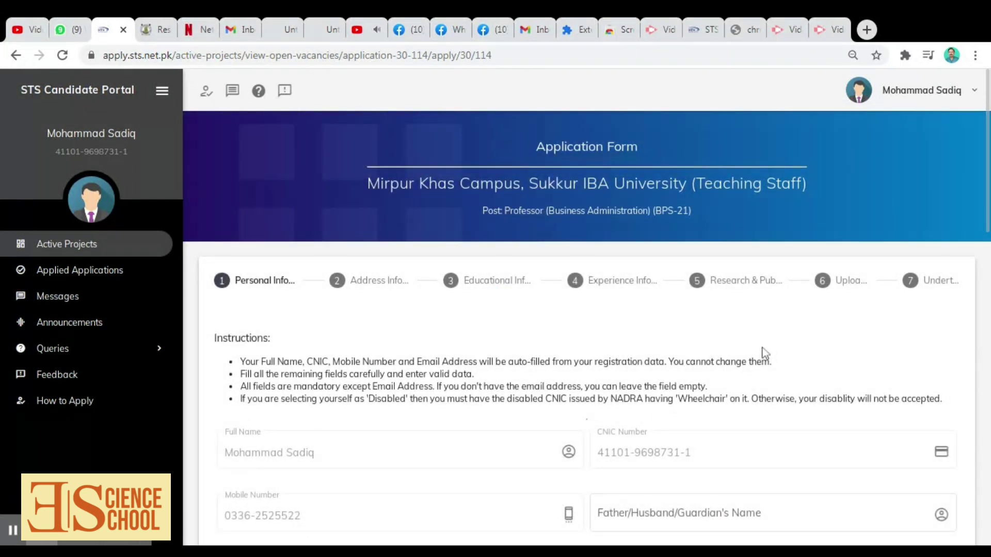
- Enter the father's / guardian's name in the personal information form
{"action": "left_click_drag", "start_coordinate": [985, 127], "coordinate": [984, 175]}
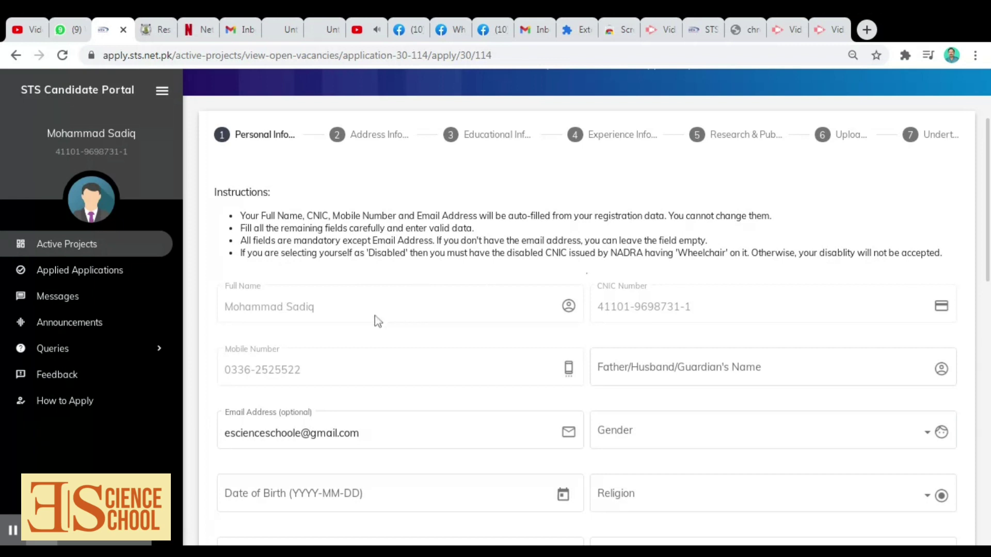
{"action": "left_click", "coordinate": [599, 370]}
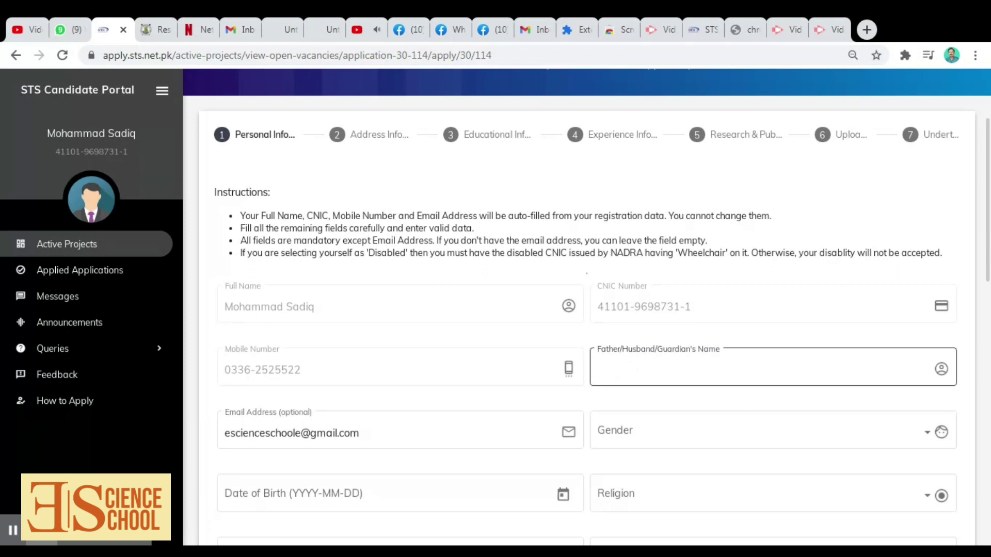
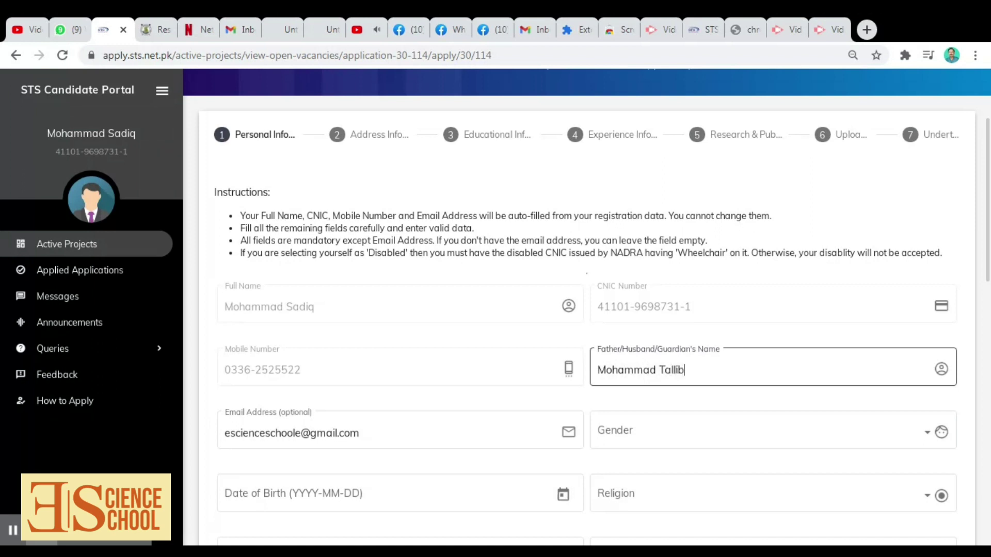
- Set Gender to Male and Religion to Muslim
{"action": "left_click", "coordinate": [684, 431]}
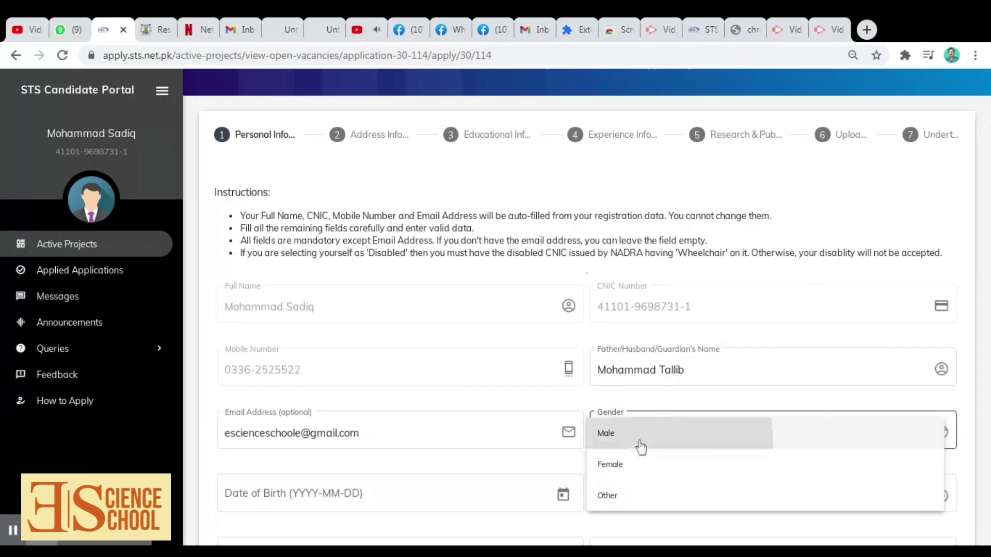
{"action": "left_click", "coordinate": [640, 447]}
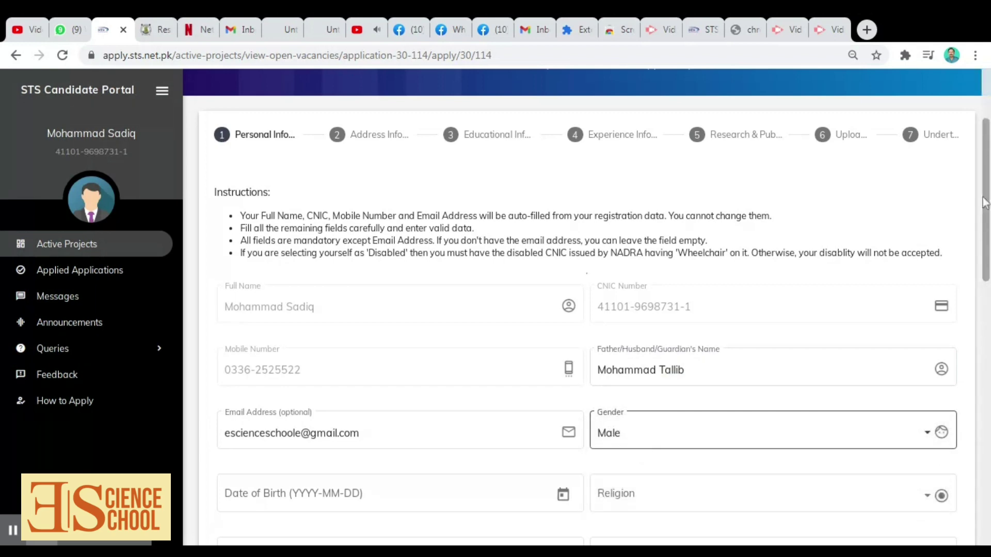
{"action": "scroll", "coordinate": [986, 205], "scroll_direction": "down", "scroll_amount": 5}
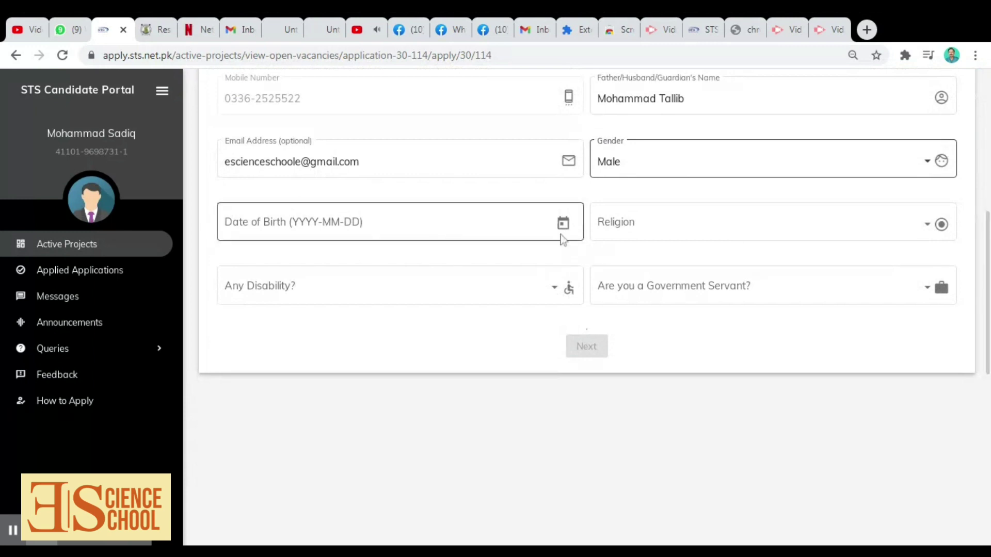
{"action": "left_click", "coordinate": [670, 226]}
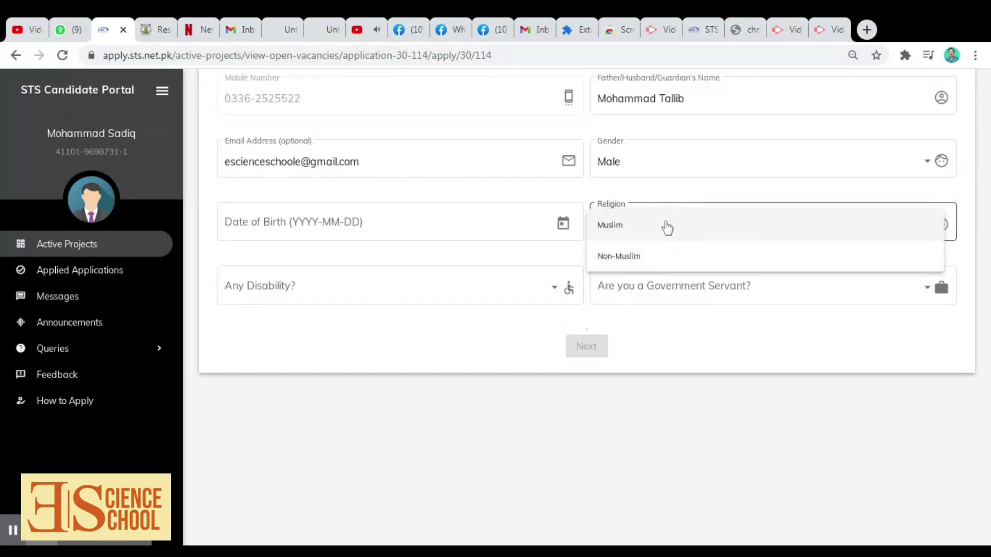
{"action": "left_click", "coordinate": [643, 232]}
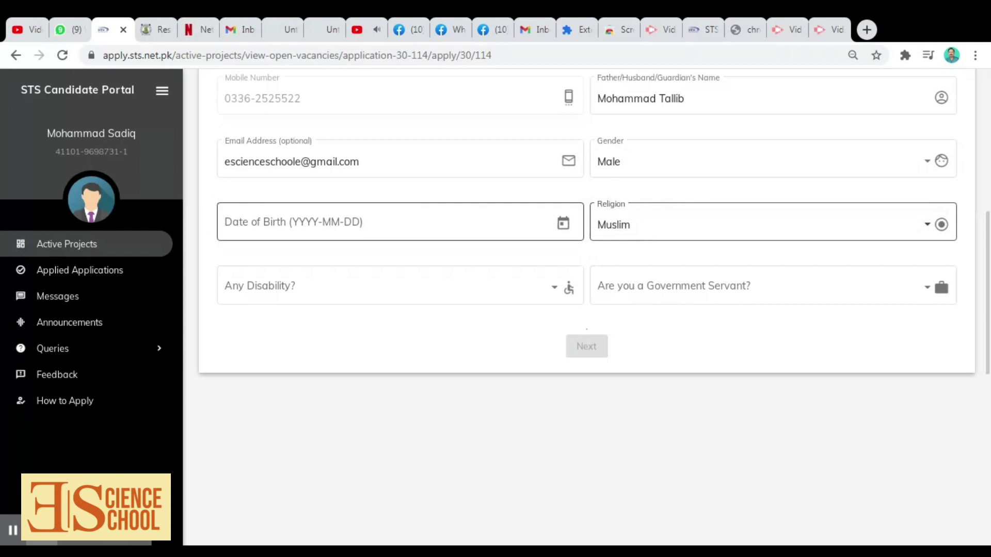
{"action": "left_click", "coordinate": [564, 227]}
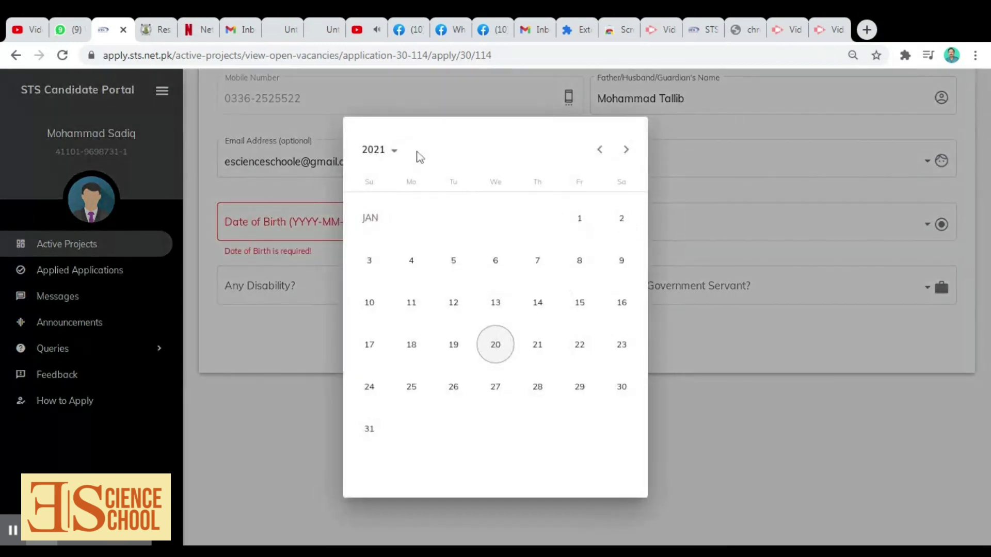
{"action": "left_click", "coordinate": [393, 160]}
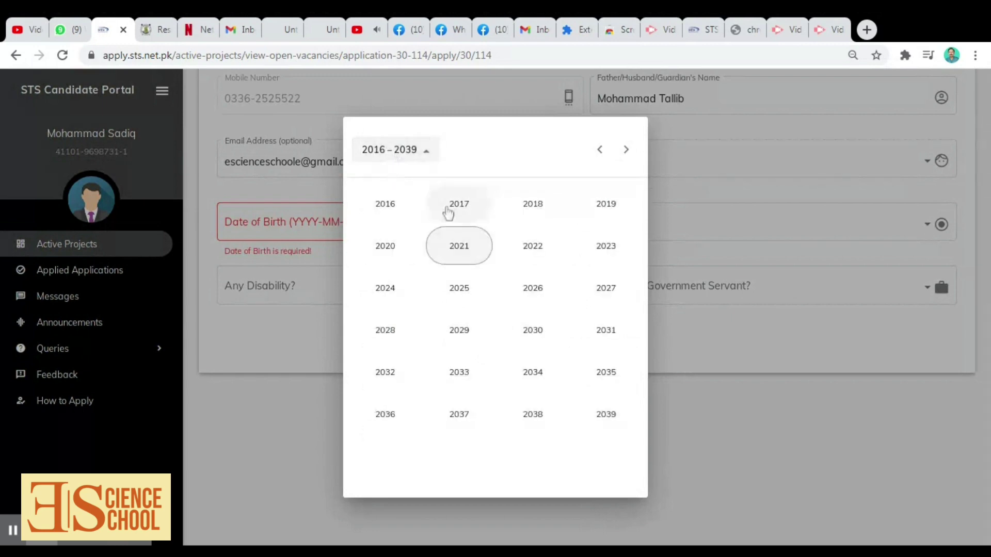
{"action": "left_click", "coordinate": [601, 153]}
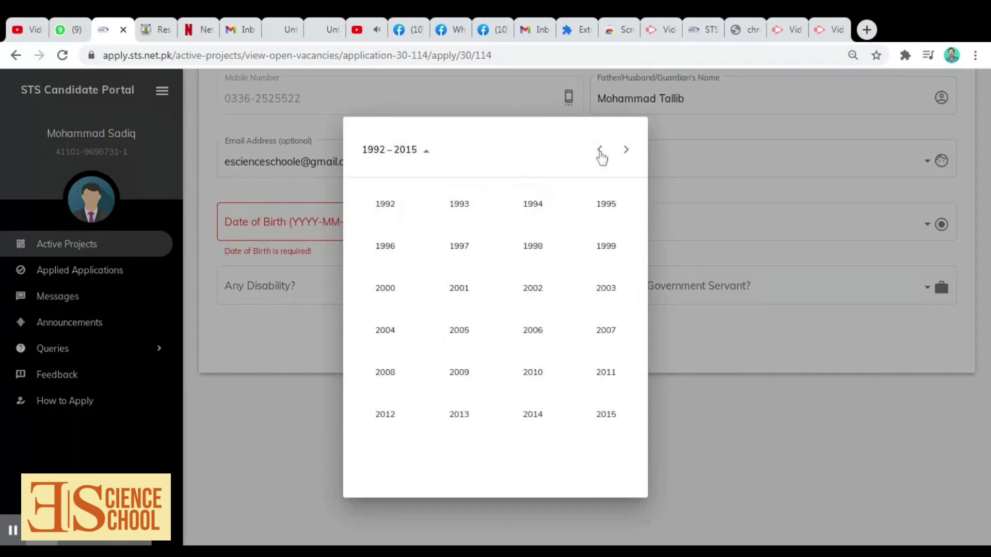
{"action": "left_click", "coordinate": [599, 151]}
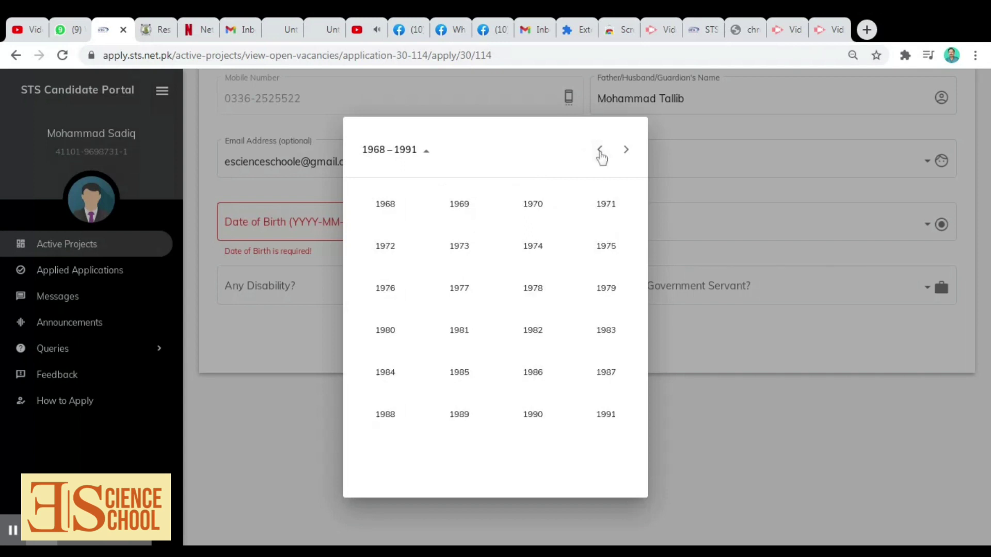
{"action": "left_click", "coordinate": [459, 288]}
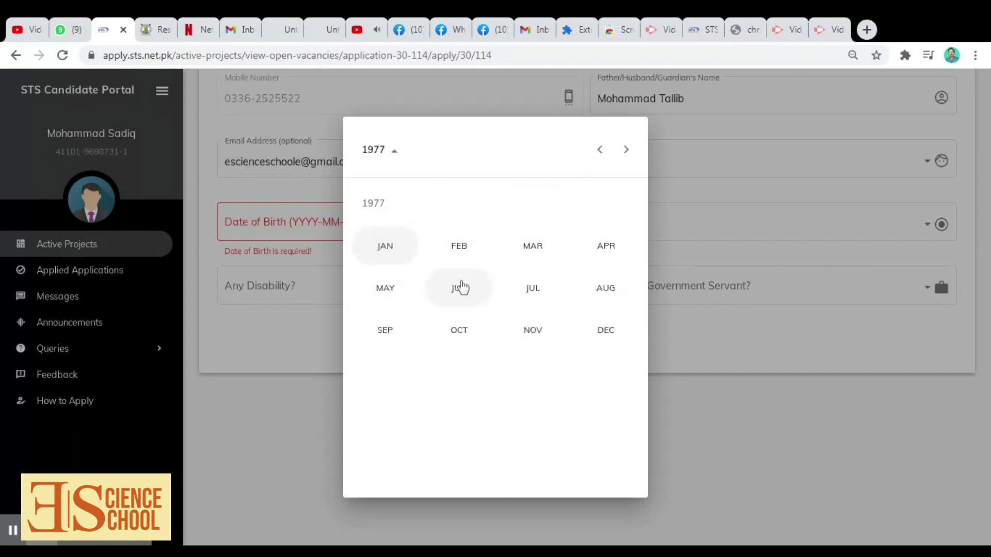
{"action": "left_click", "coordinate": [461, 289]}
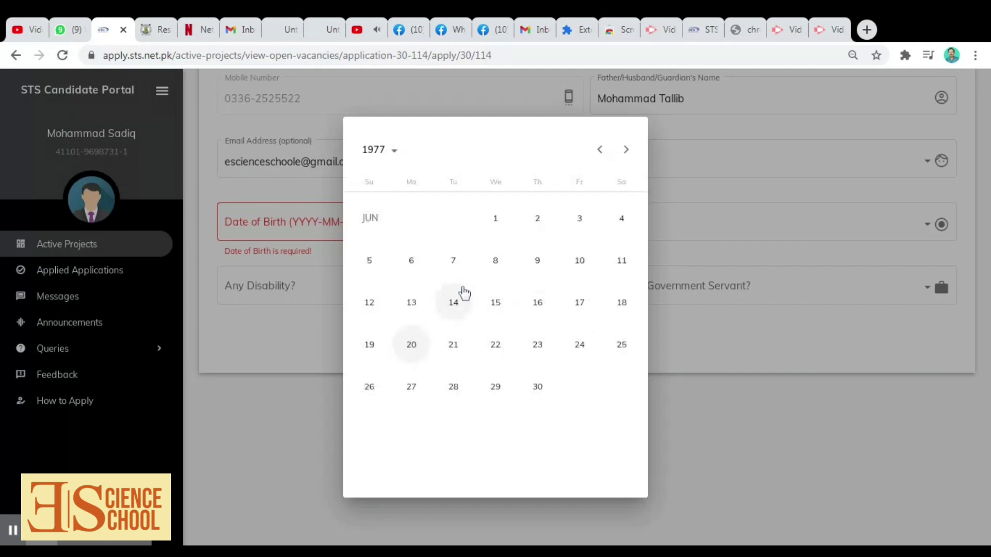
{"action": "left_click", "coordinate": [456, 318]}
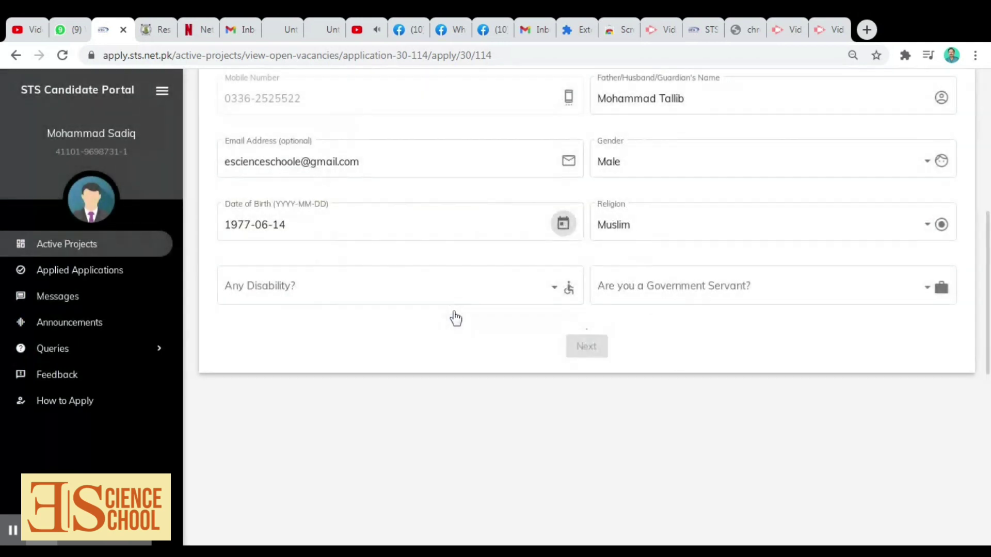
- Answer No to Any Disability and Government Servant, then continue to Address Info
{"action": "left_click", "coordinate": [440, 303]}
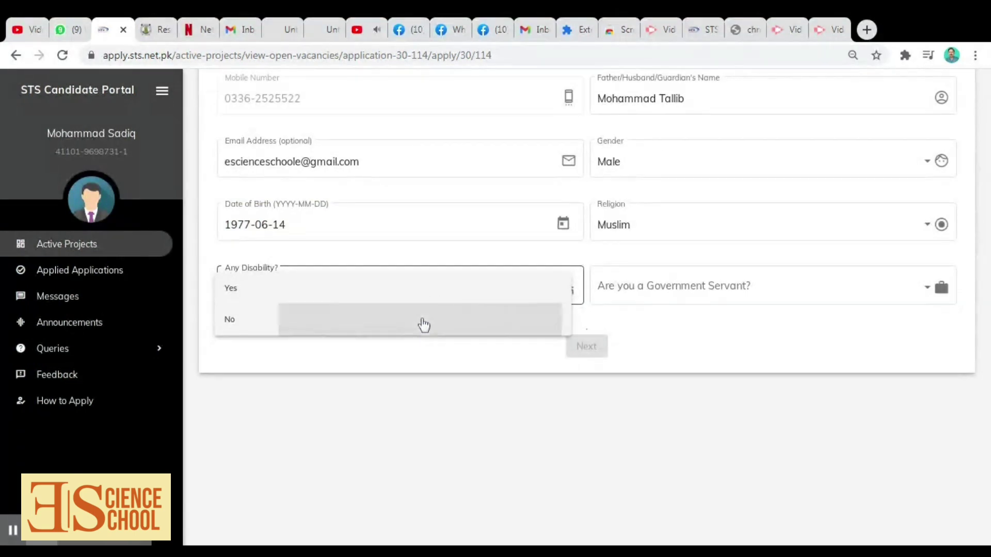
{"action": "left_click", "coordinate": [420, 324]}
{"action": "left_click", "coordinate": [633, 301]}
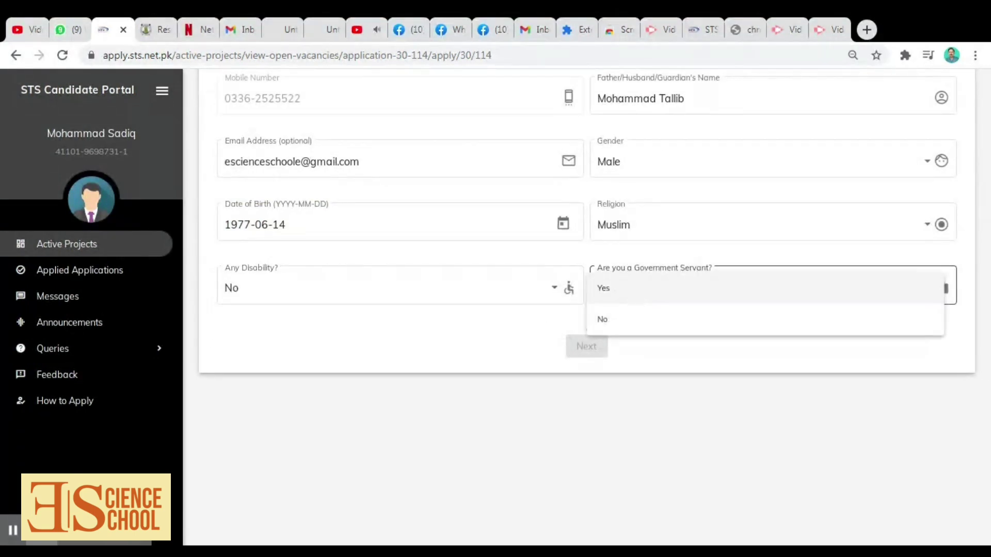
{"action": "left_click", "coordinate": [617, 326]}
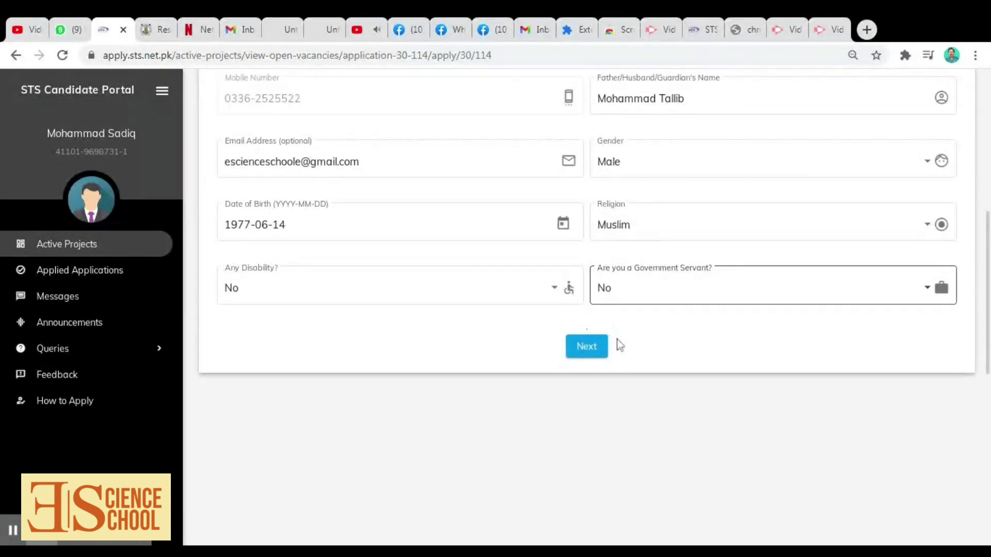
{"action": "left_click", "coordinate": [589, 347]}
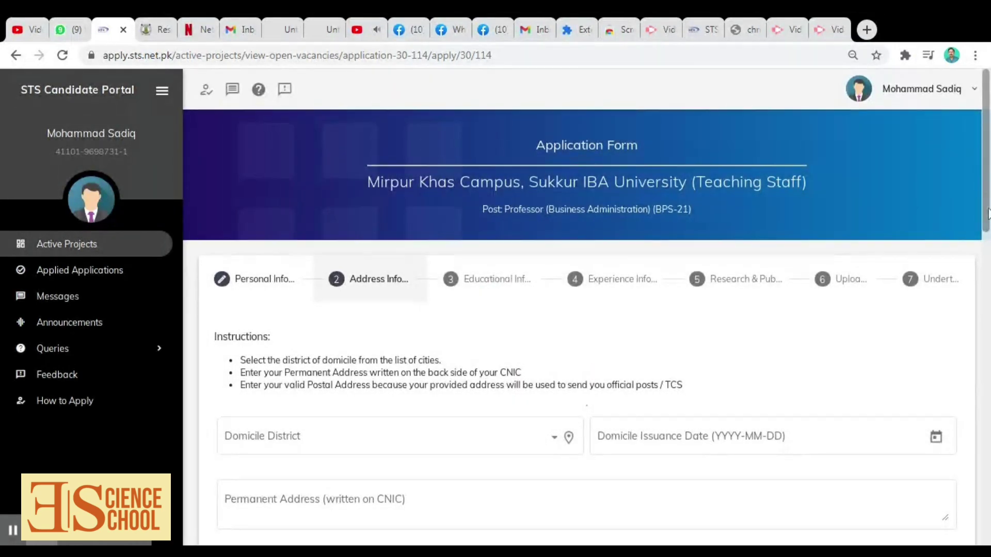
- Set the domicile district to Badin with issuance date 2016-07-13
{"action": "scroll", "coordinate": [987, 206], "scroll_direction": "down", "scroll_amount": 2}
{"action": "scroll", "coordinate": [628, 254], "scroll_direction": "down", "scroll_amount": 2}
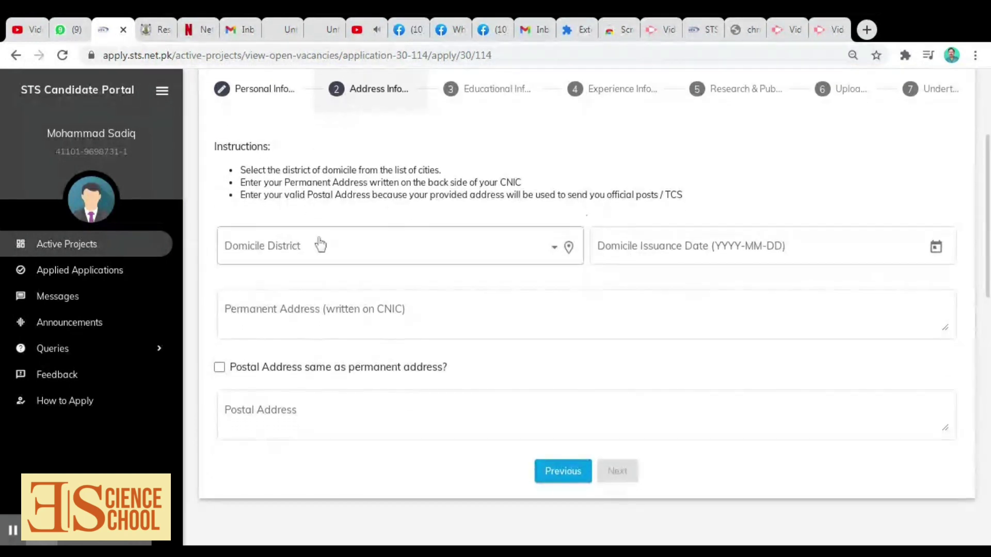
{"action": "left_click", "coordinate": [325, 253]}
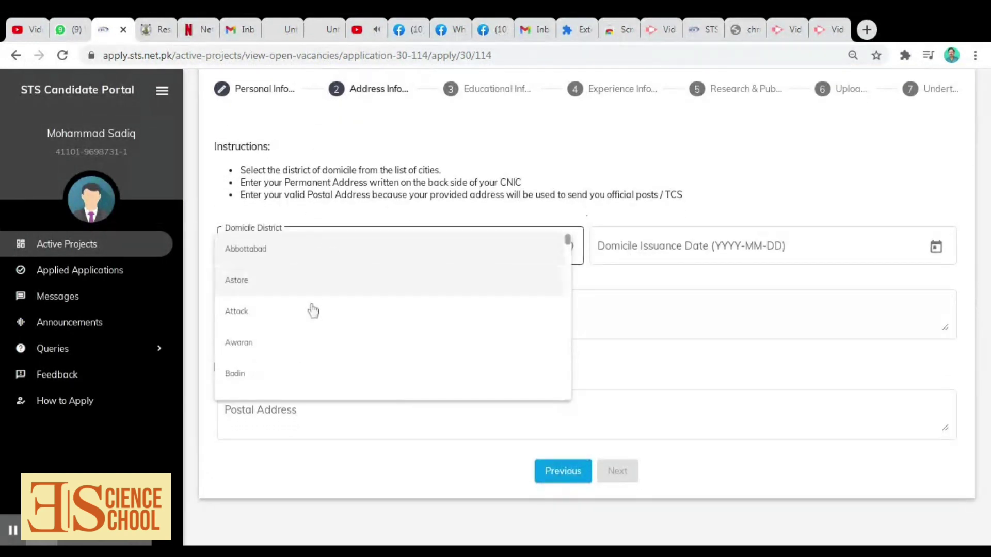
{"action": "left_click", "coordinate": [275, 379]}
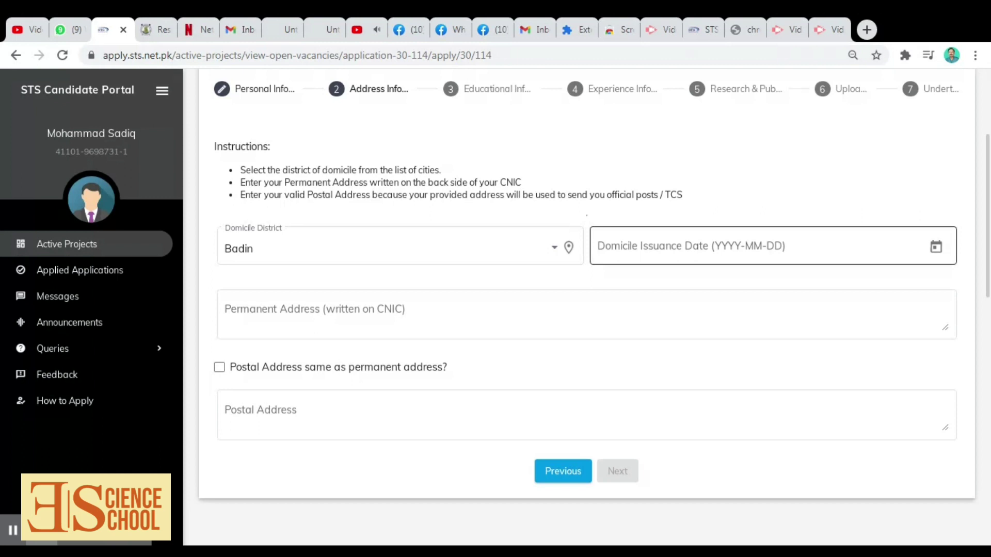
{"action": "left_click", "coordinate": [936, 247]}
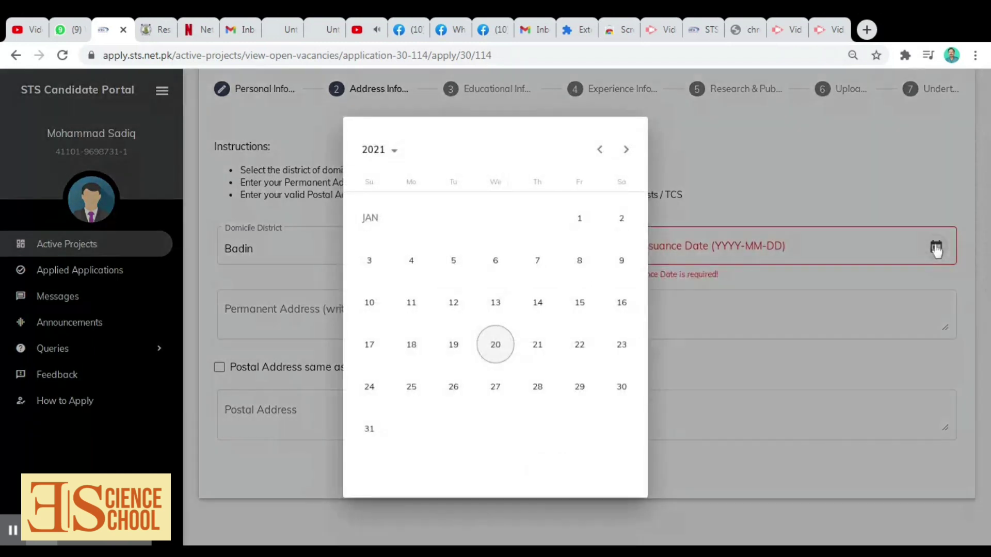
{"action": "left_click", "coordinate": [394, 154]}
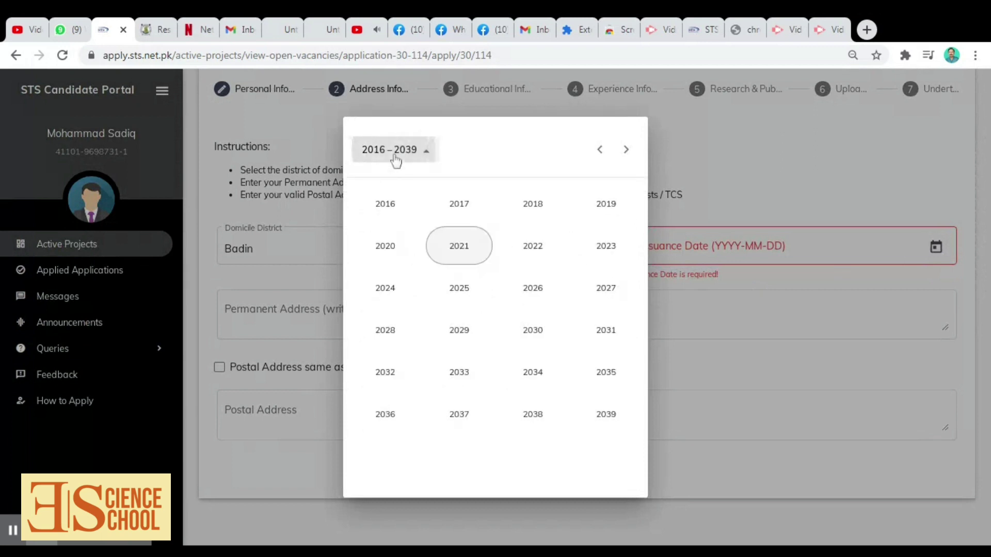
{"action": "left_click", "coordinate": [390, 208]}
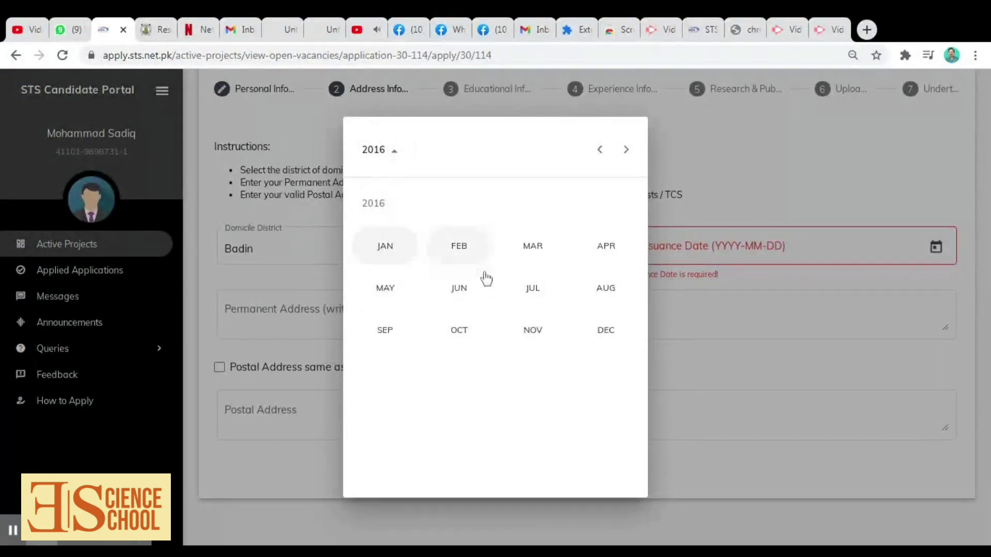
{"action": "left_click", "coordinate": [535, 301]}
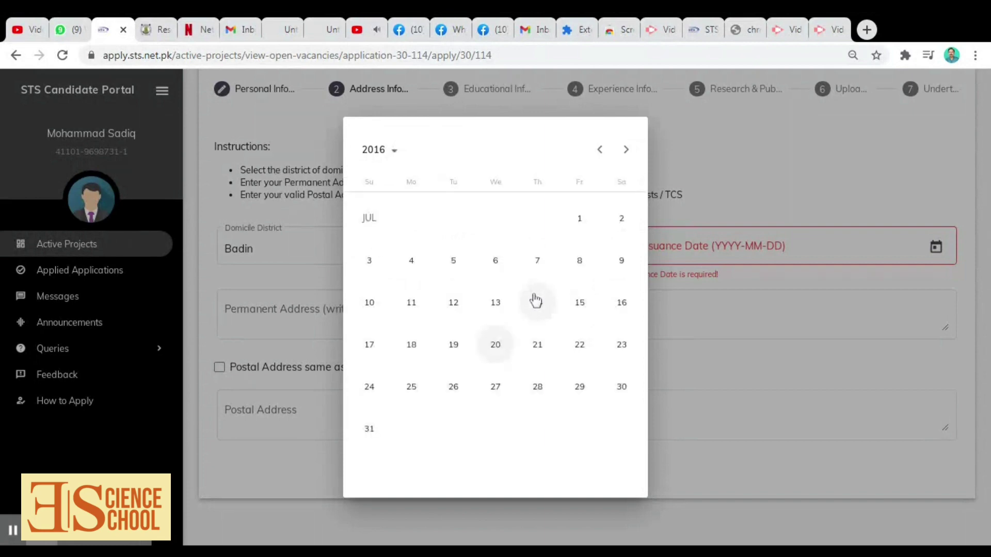
{"action": "left_click", "coordinate": [496, 304]}
- Enter the permanent address, reuse it as the postal address, and continue to Educational Information
{"action": "left_click", "coordinate": [500, 310]}
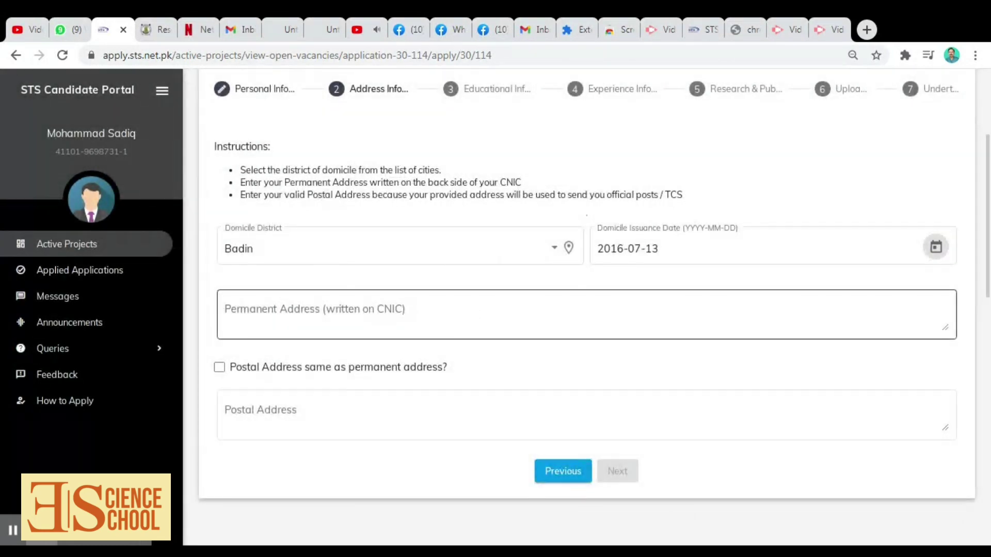
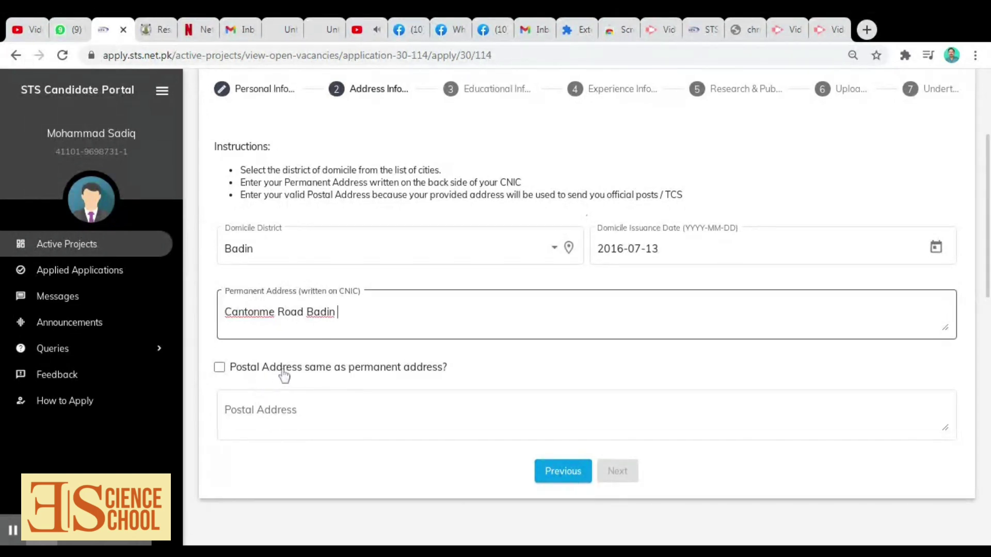
{"action": "left_click", "coordinate": [221, 370]}
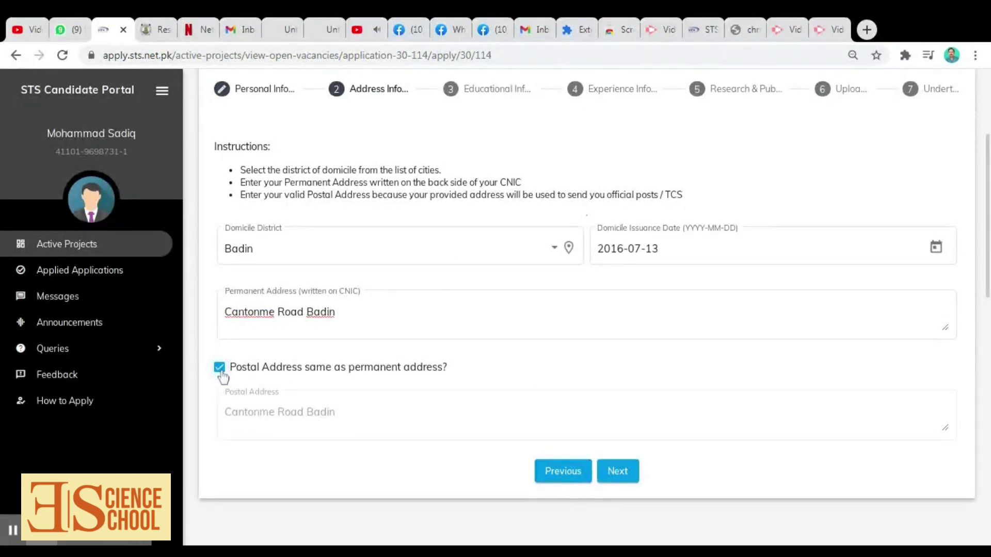
{"action": "left_click", "coordinate": [630, 478]}
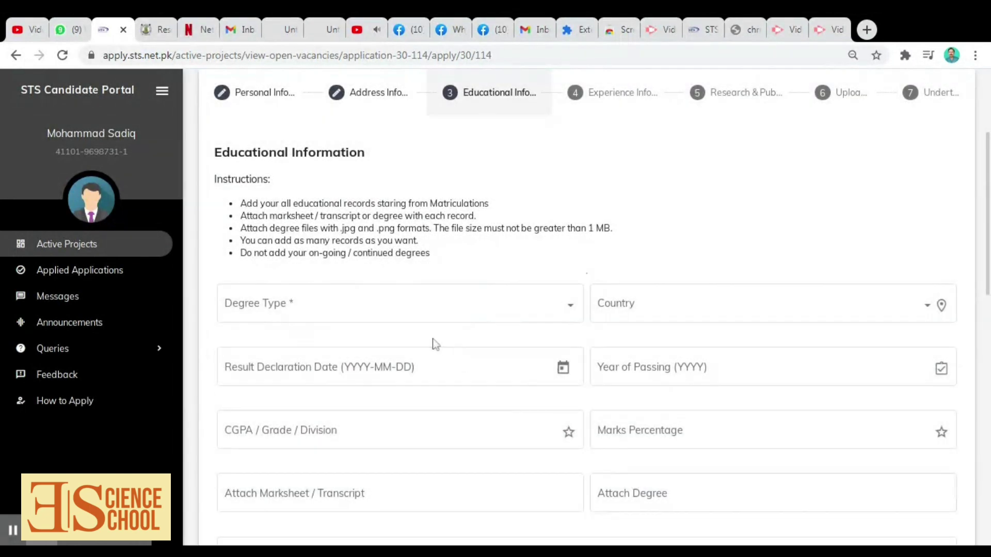
- Choose Masters (18-Years) as the degree type
{"action": "left_click", "coordinate": [434, 322]}
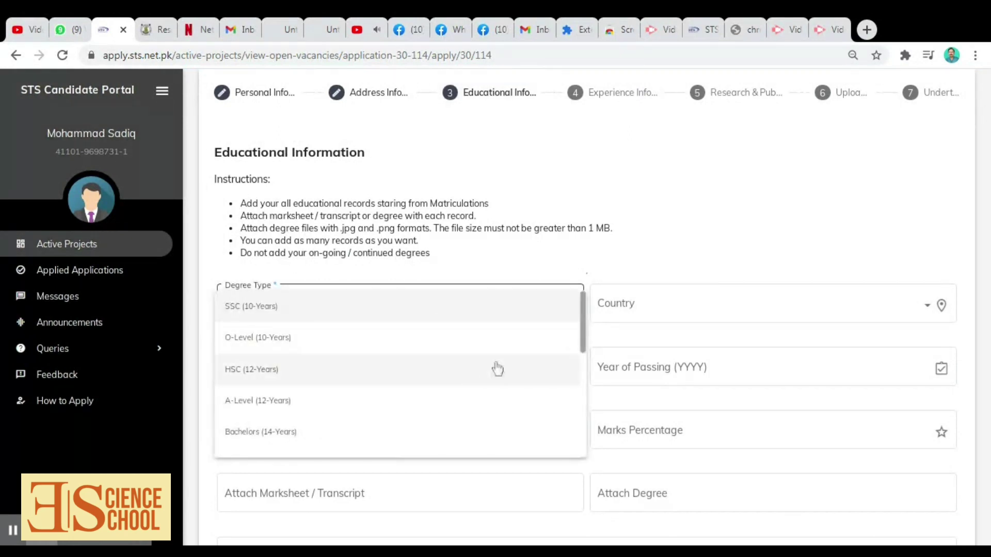
{"action": "left_click", "coordinate": [582, 338]}
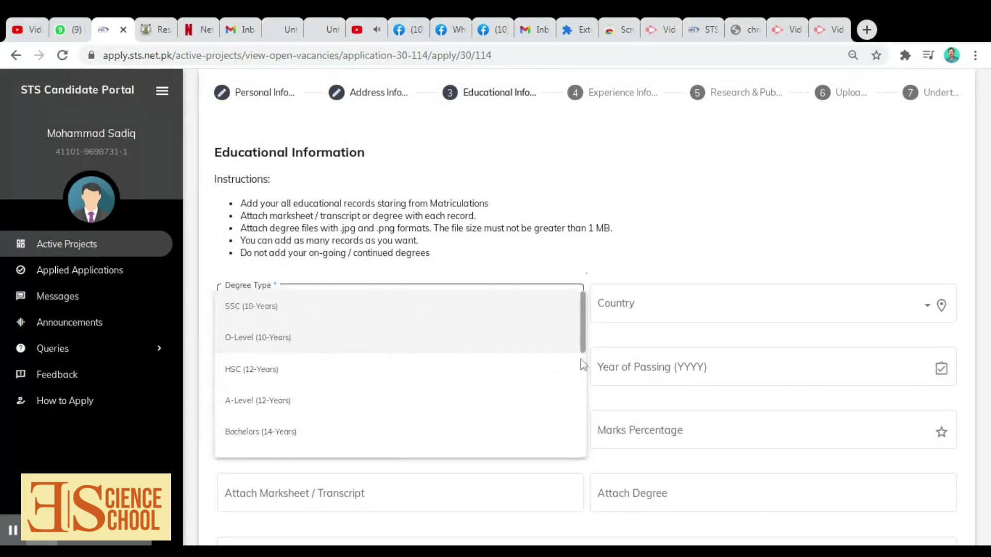
{"action": "left_click", "coordinate": [581, 363]}
{"action": "left_click_drag", "start_coordinate": [586, 354], "coordinate": [586, 434]}
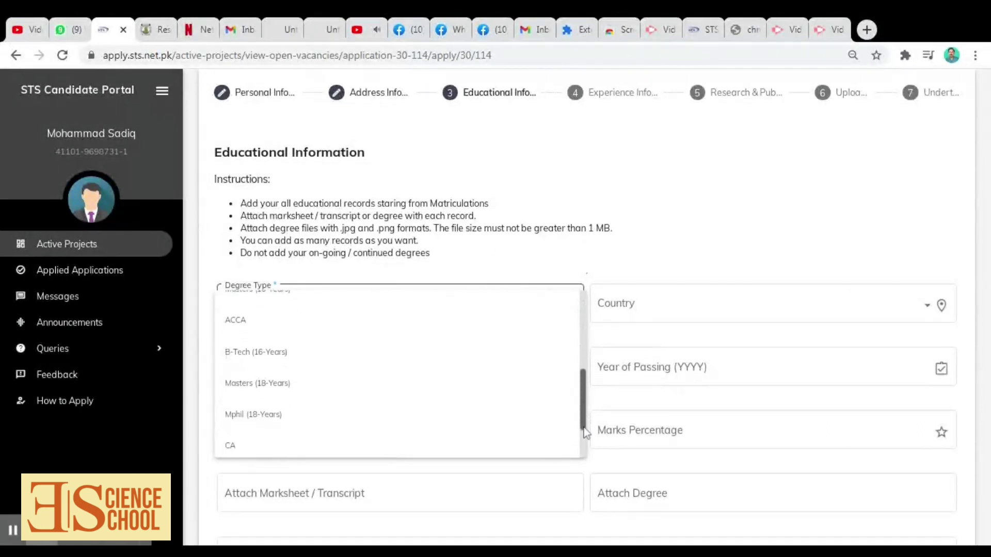
{"action": "left_click", "coordinate": [293, 387]}
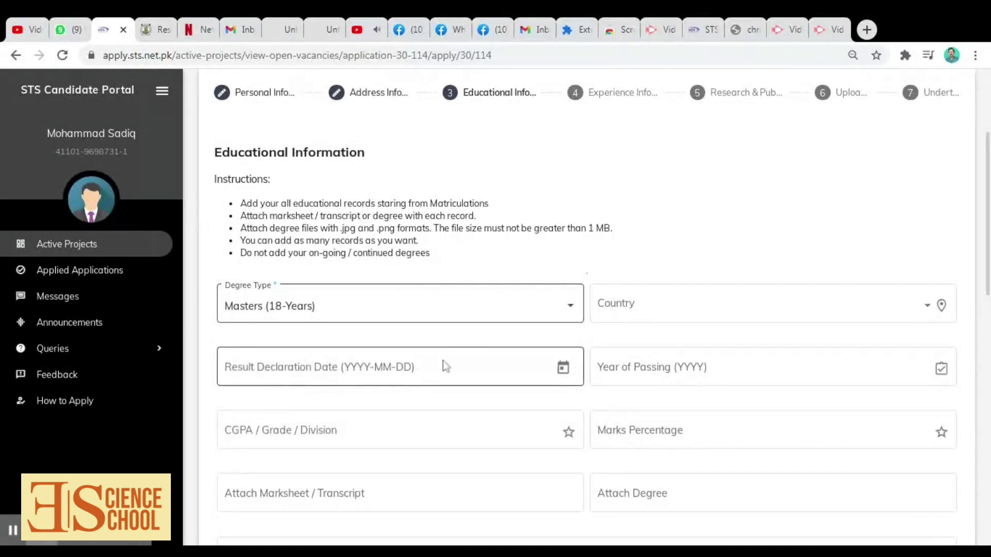
- Set country to Pakistan and university to Allama Iqbal Open University, Islamabad
{"action": "left_click", "coordinate": [715, 318]}
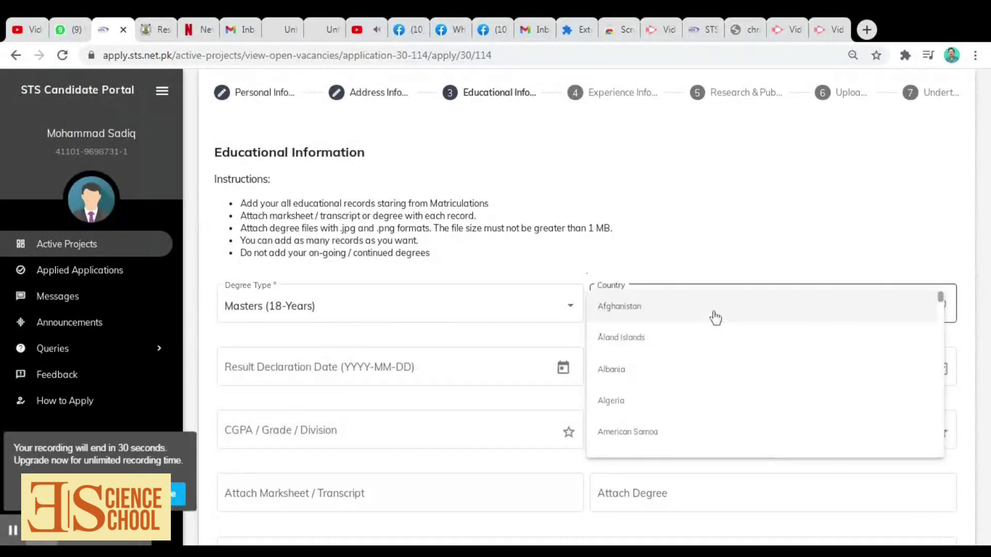
{"action": "key", "text": "p"}
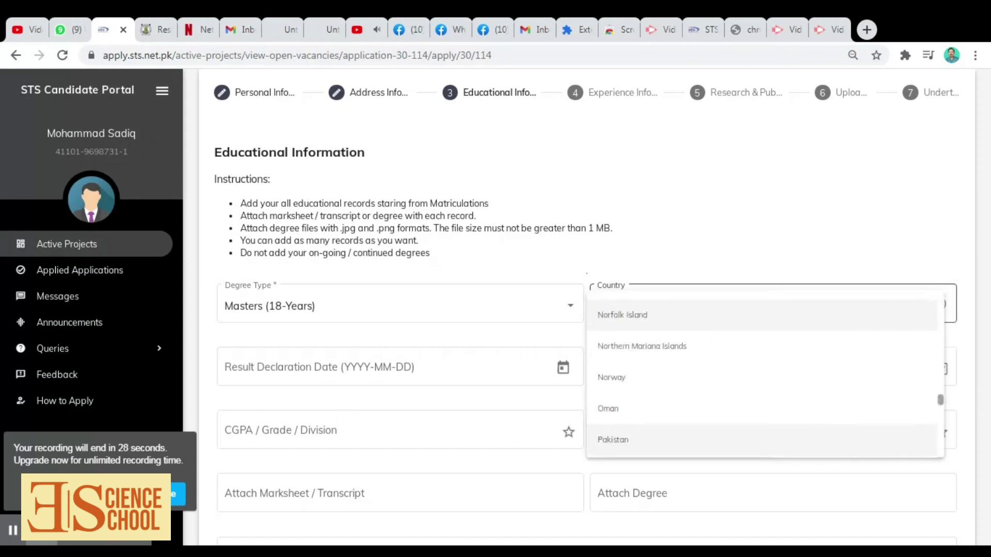
{"action": "left_click", "coordinate": [667, 441]}
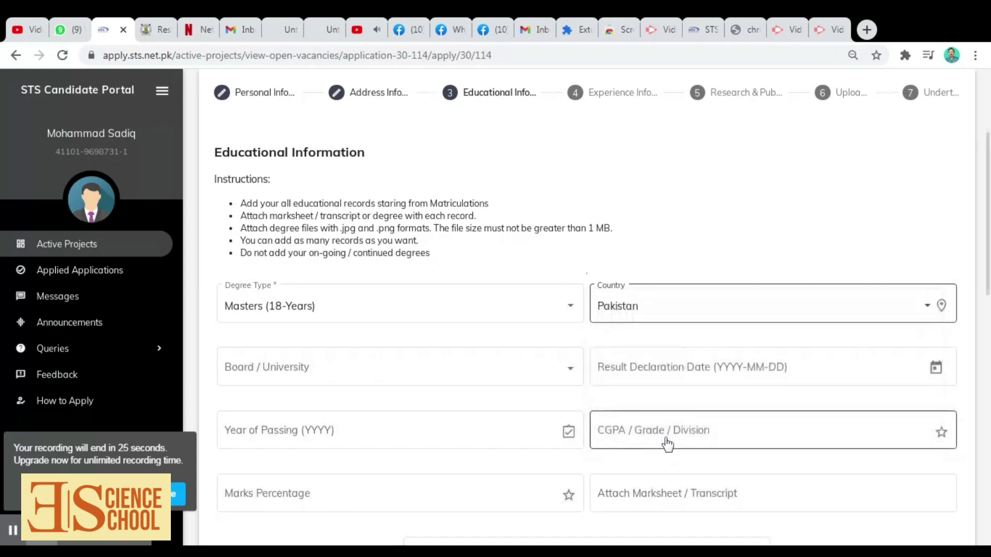
{"action": "left_click", "coordinate": [417, 371]}
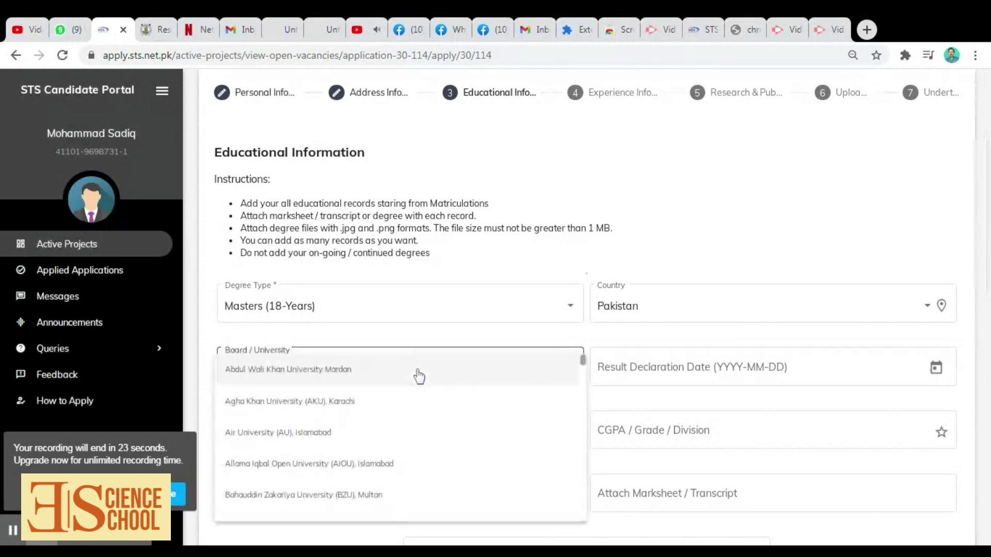
{"action": "left_click", "coordinate": [373, 467]}
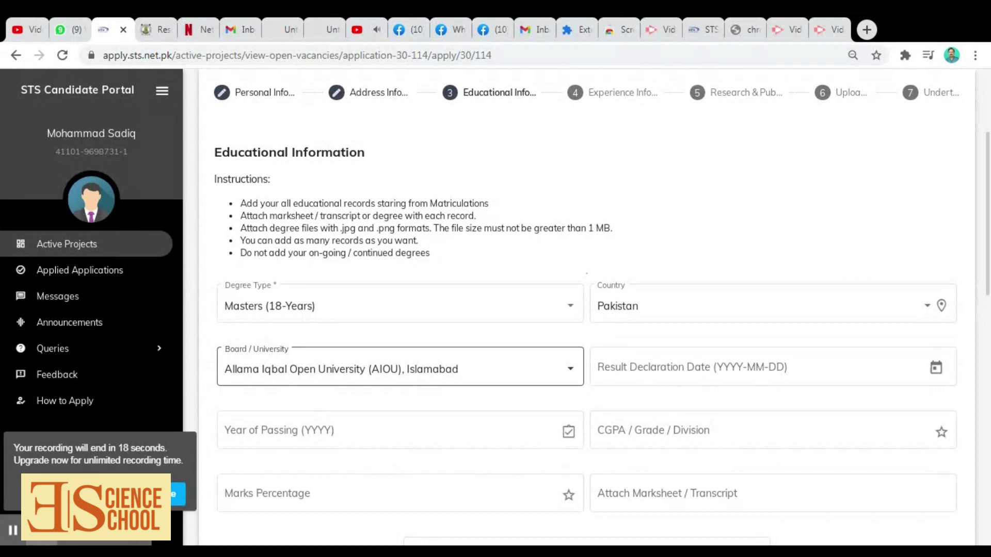
{"action": "key", "text": "Tab"}
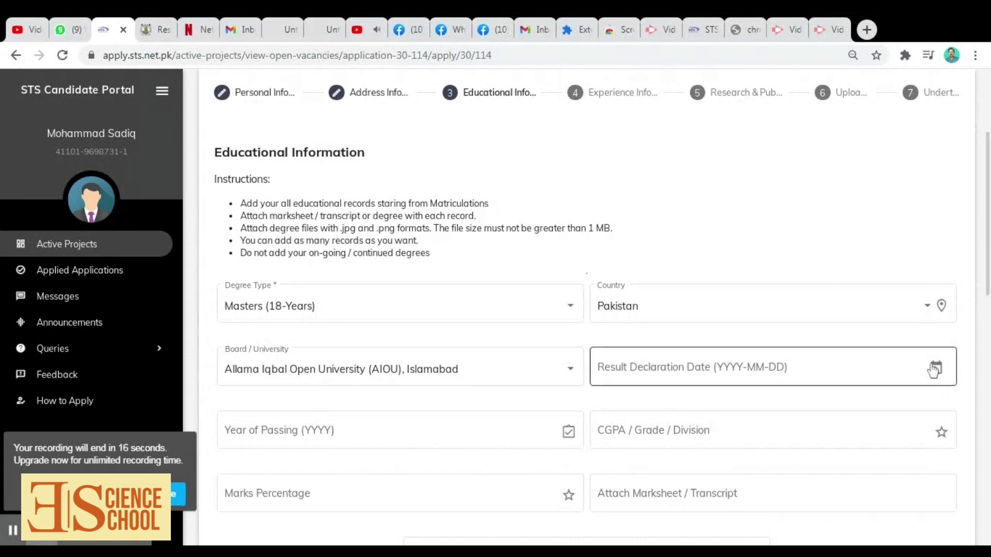
- Pick 2017-06-14 as the result declaration date
{"action": "left_click", "coordinate": [934, 368]}
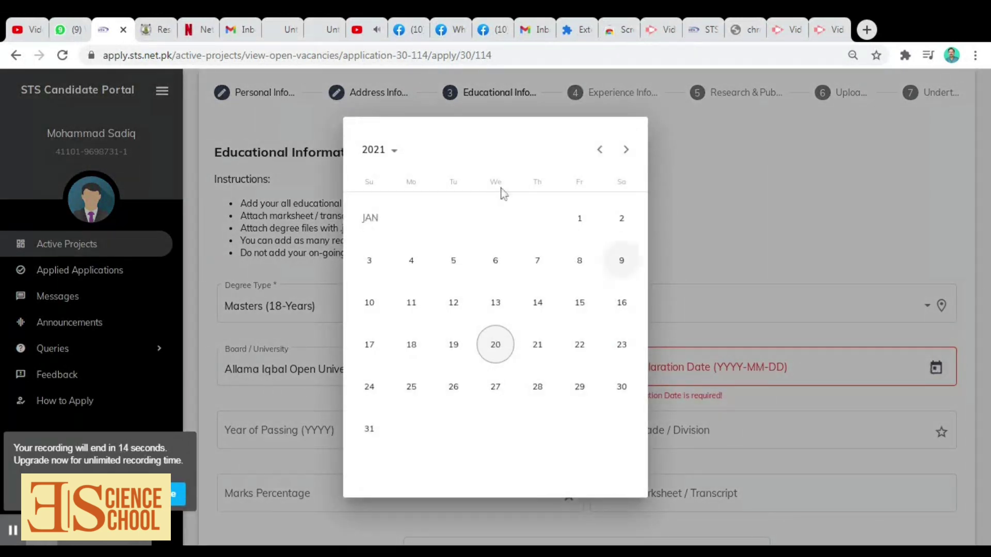
{"action": "left_click", "coordinate": [392, 152]}
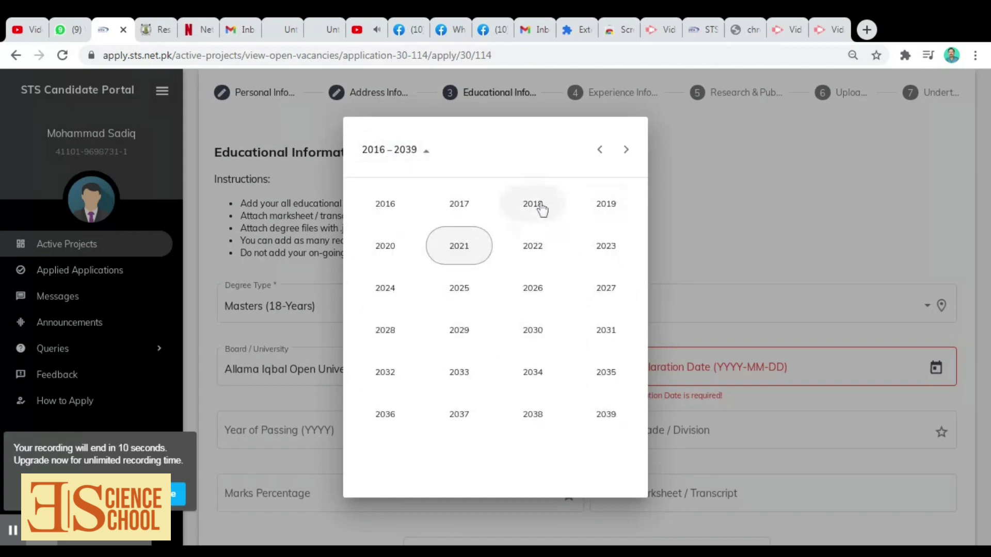
{"action": "left_click", "coordinate": [459, 204]}
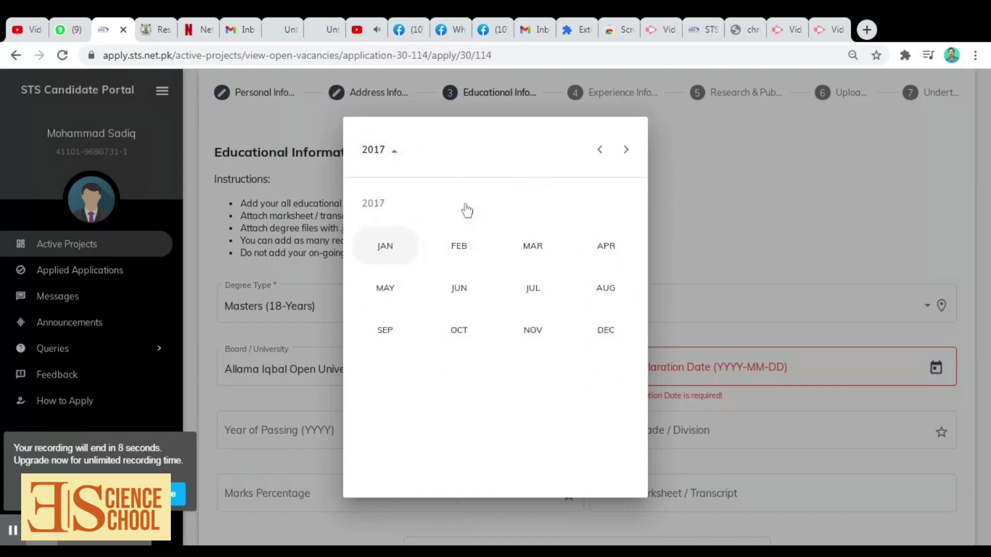
{"action": "left_click", "coordinate": [459, 293]}
{"action": "left_click", "coordinate": [498, 308]}
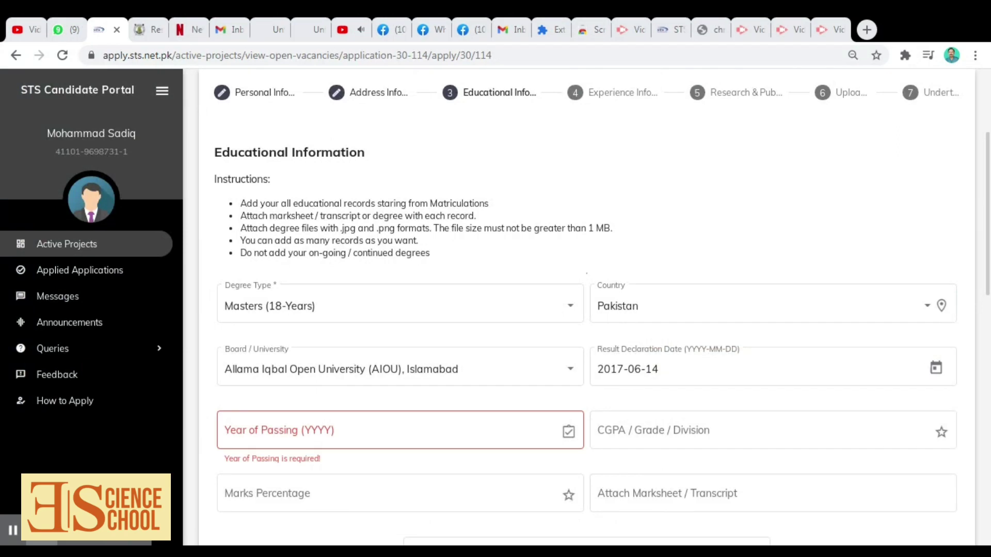
- Enter year of passing 2016, CGPA 3.5 and marks percentage 63
{"action": "left_click", "coordinate": [310, 432]}
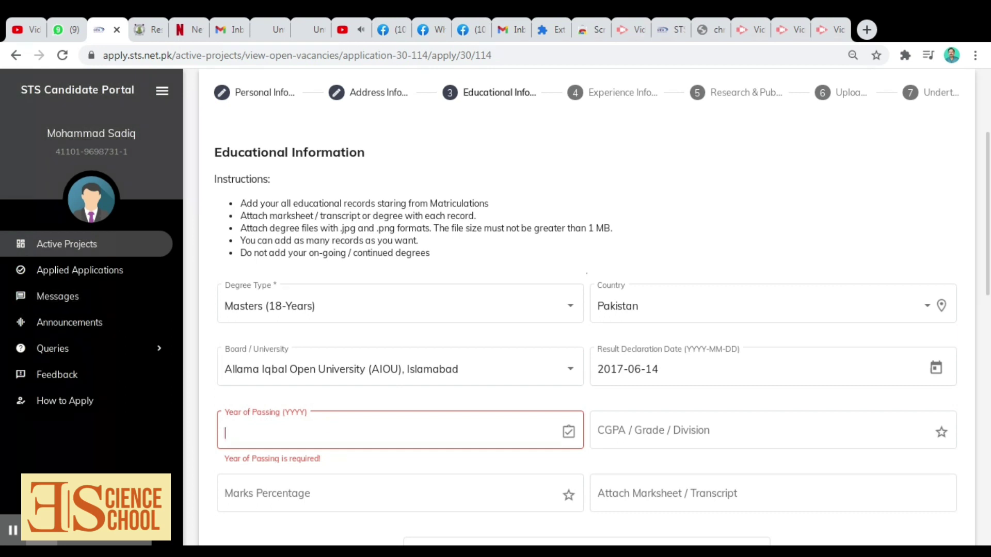
{"action": "type", "text": "2016"}
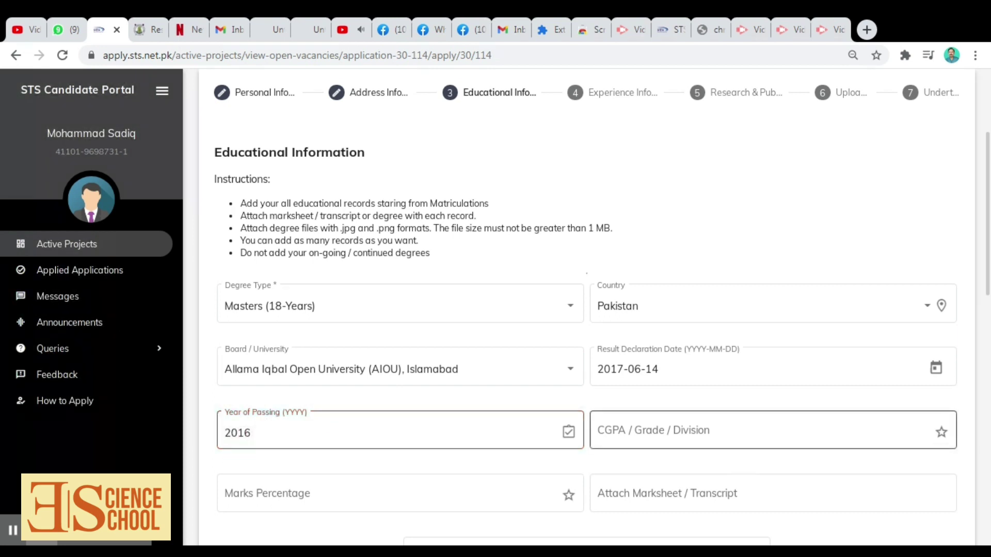
{"action": "left_click", "coordinate": [671, 439]}
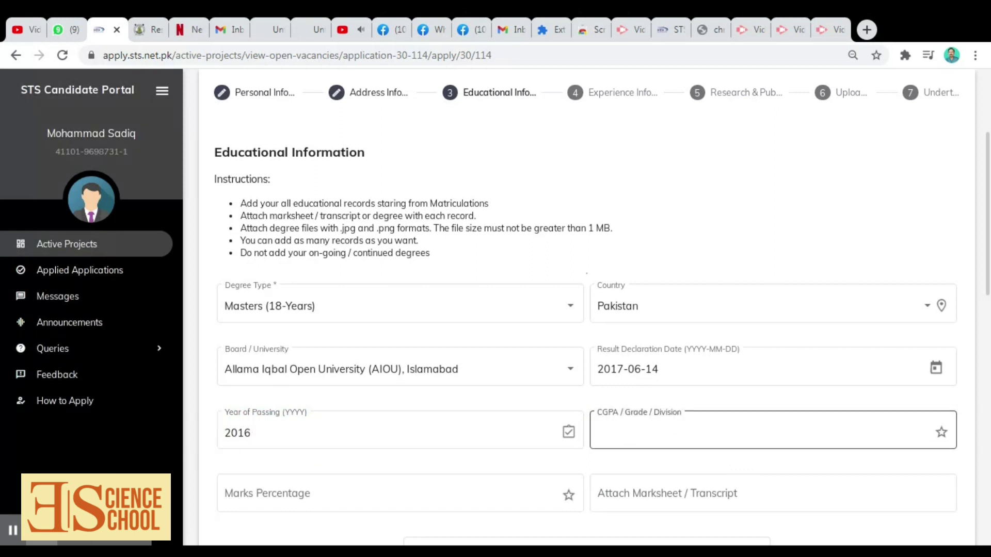
{"action": "type", "text": "3.5"}
{"action": "left_click", "coordinate": [481, 504]}
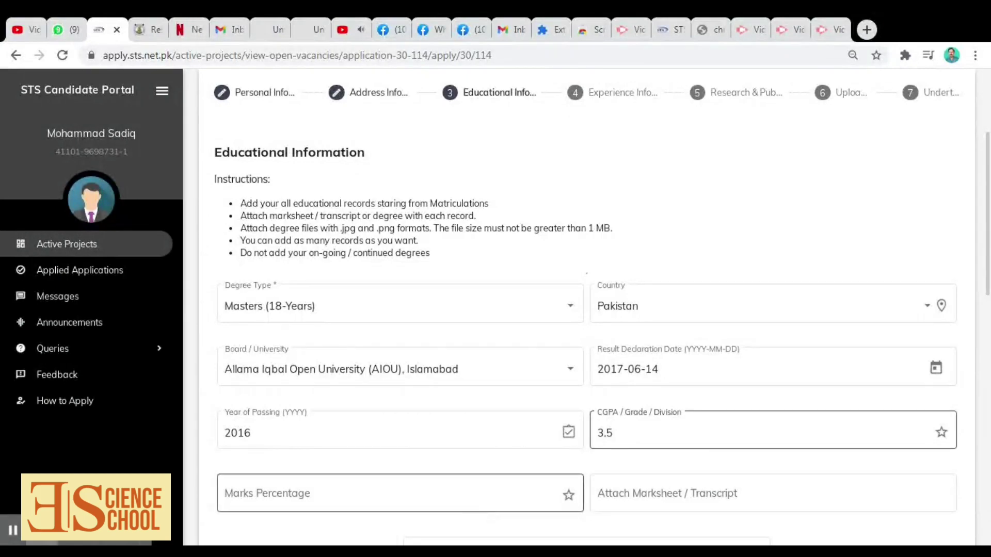
{"action": "left_click", "coordinate": [481, 504]}
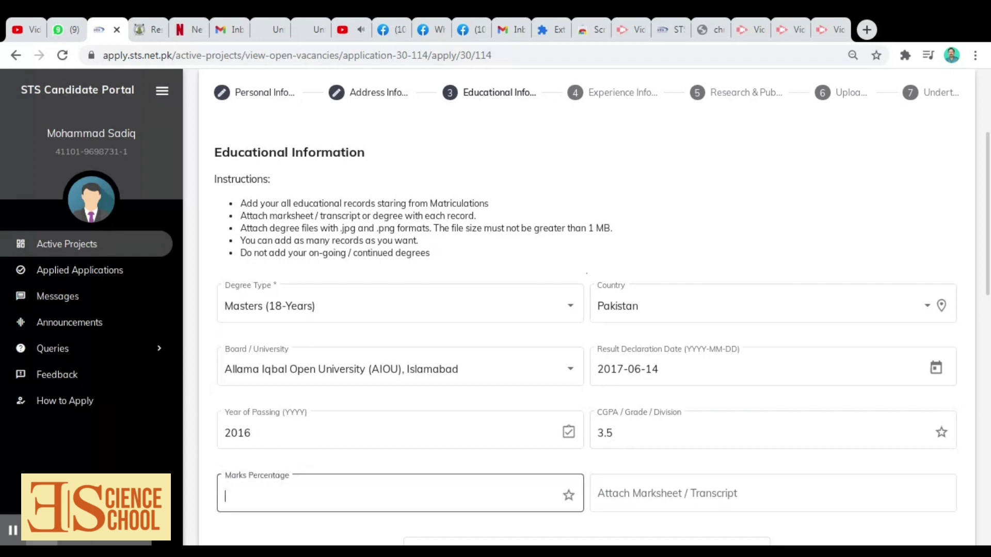
{"action": "type", "text": "63"}
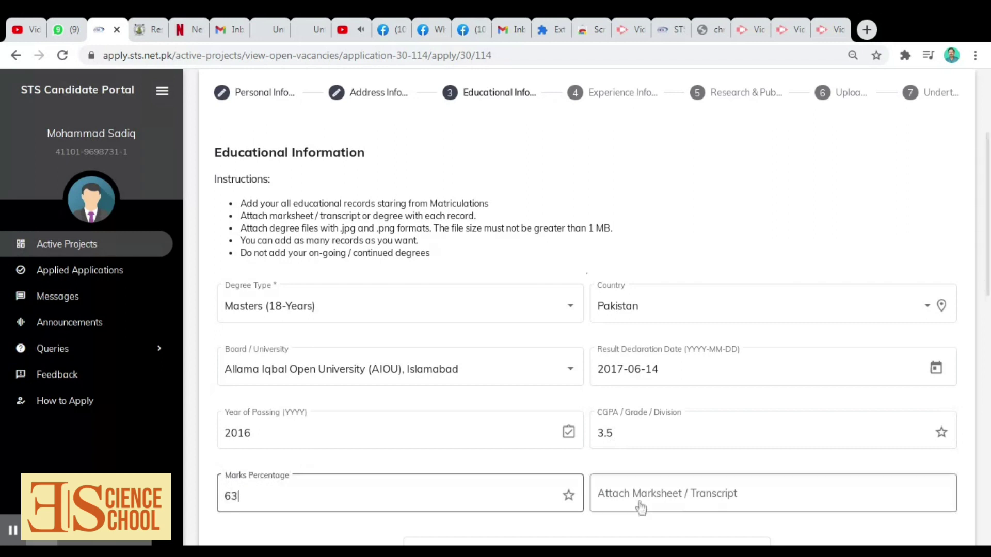
- Attach 1-BS- Transcript.jpg as the marksheet and edit the marks percentage, leaving it as 6
{"action": "left_click", "coordinate": [728, 501]}
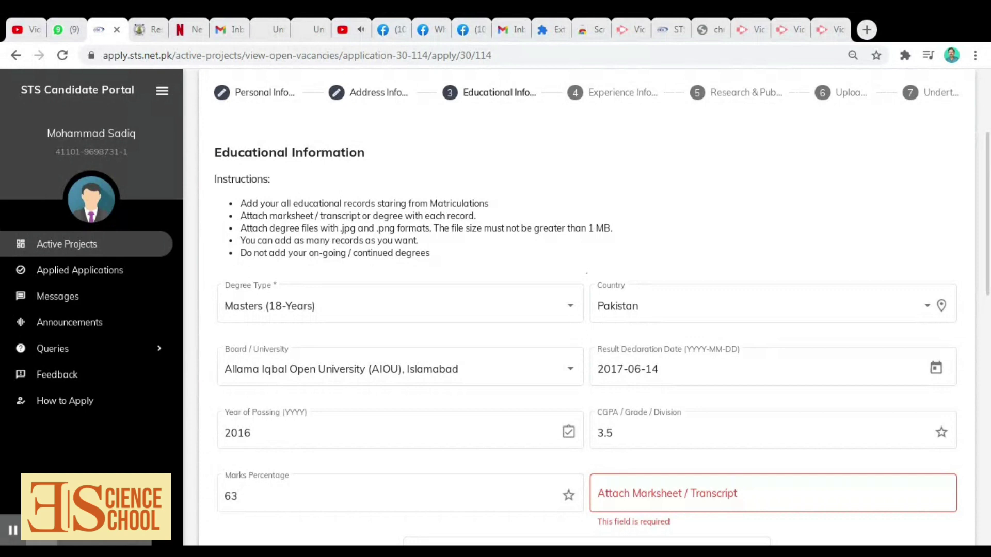
{"action": "left_click", "coordinate": [393, 296]}
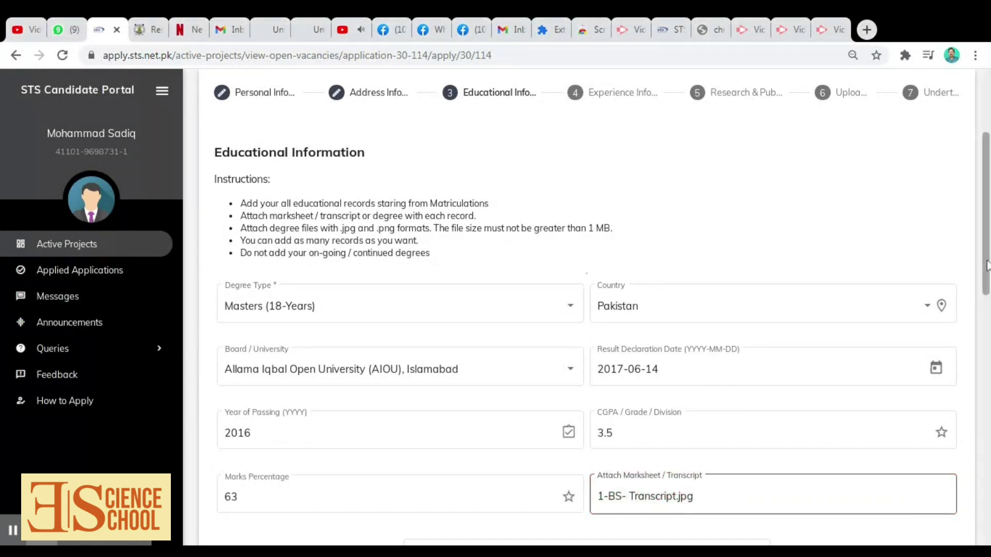
{"action": "scroll", "coordinate": [987, 266], "scroll_direction": "down", "scroll_amount": 5}
{"action": "scroll", "coordinate": [586, 307], "scroll_direction": "down", "scroll_amount": 1}
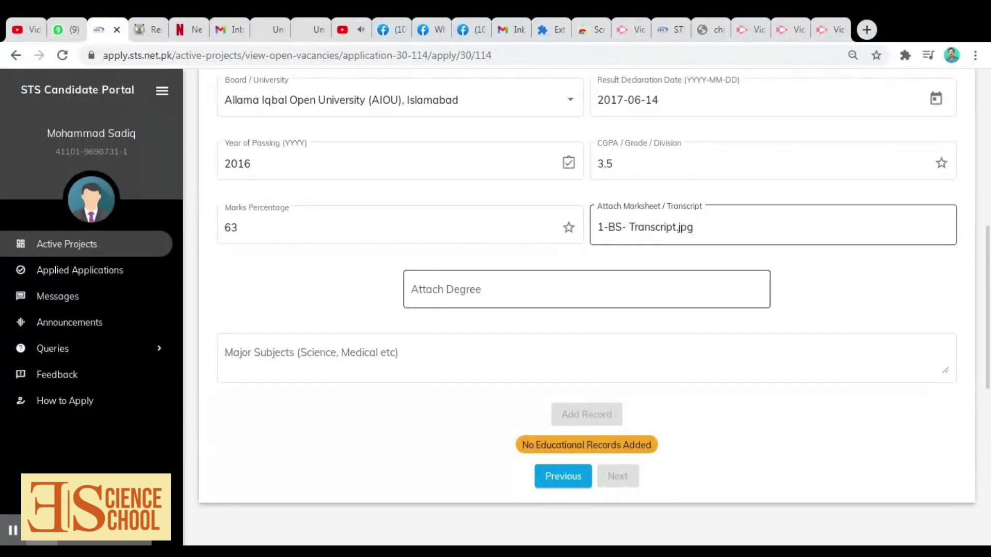
{"action": "left_click", "coordinate": [231, 228]}
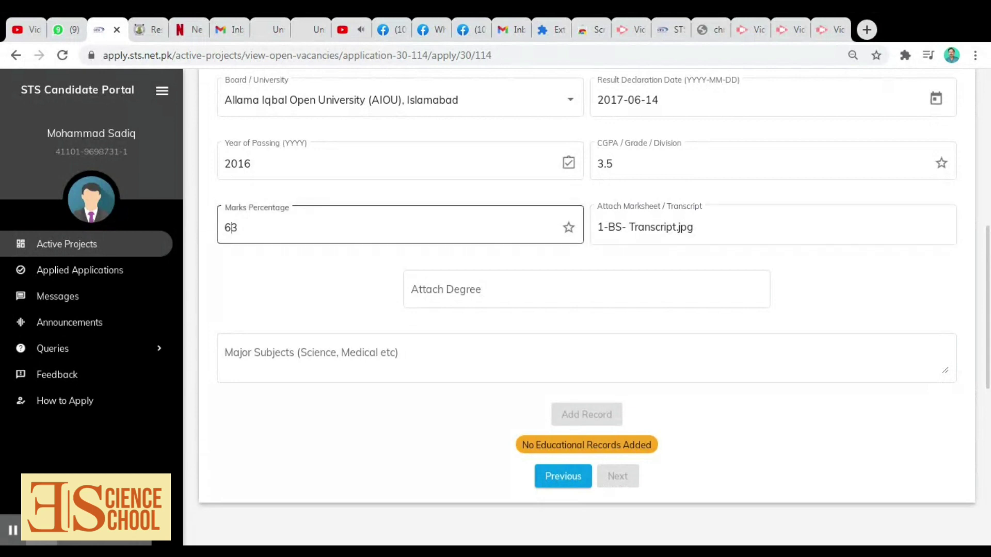
{"action": "type", "text": "."}
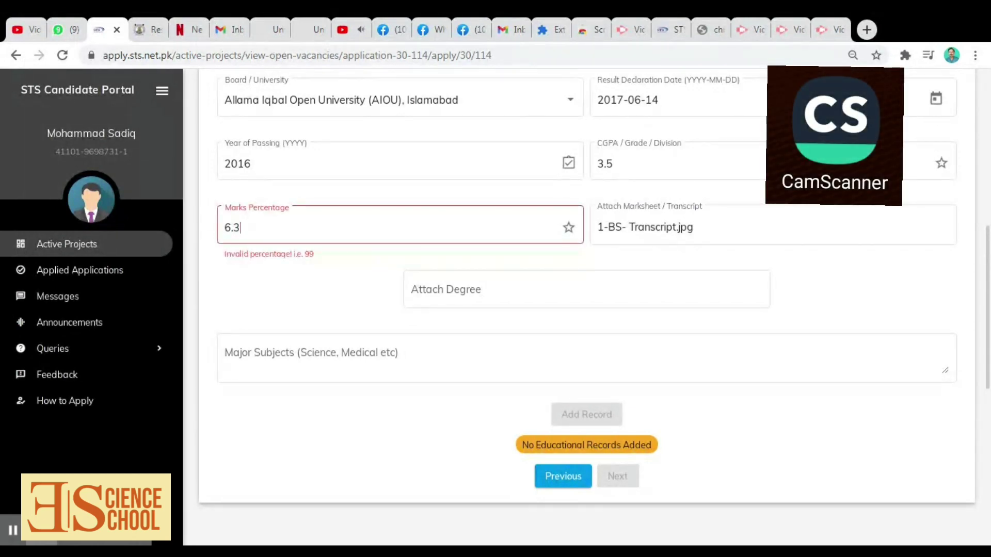
{"action": "key", "text": "BackSpace"}
{"action": "key", "text": "Delete"}
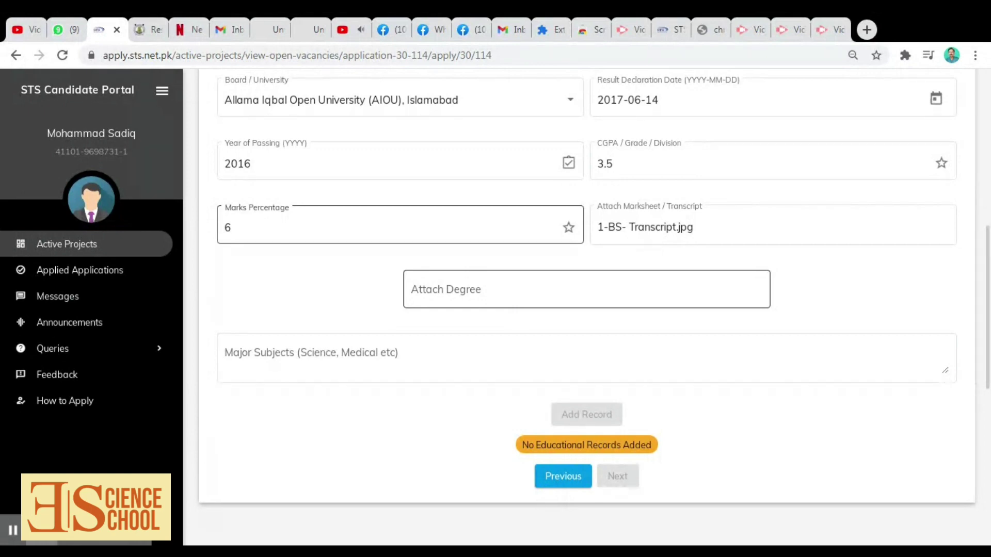
- Attach BSC- Pass certificate.jpg, enter major subjects Biology, chamasty and Physics, and add the record
{"action": "left_click", "coordinate": [513, 296]}
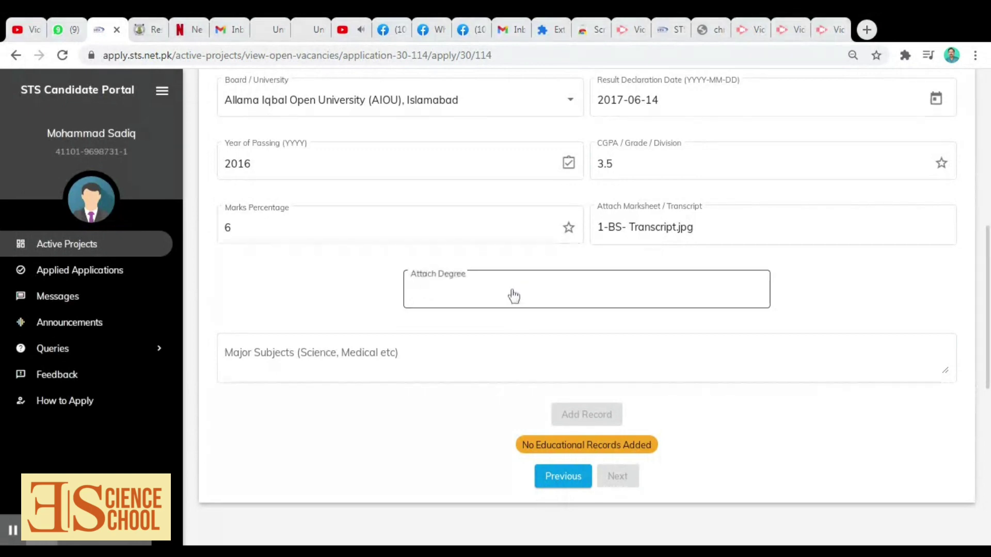
{"action": "left_click", "coordinate": [360, 368]}
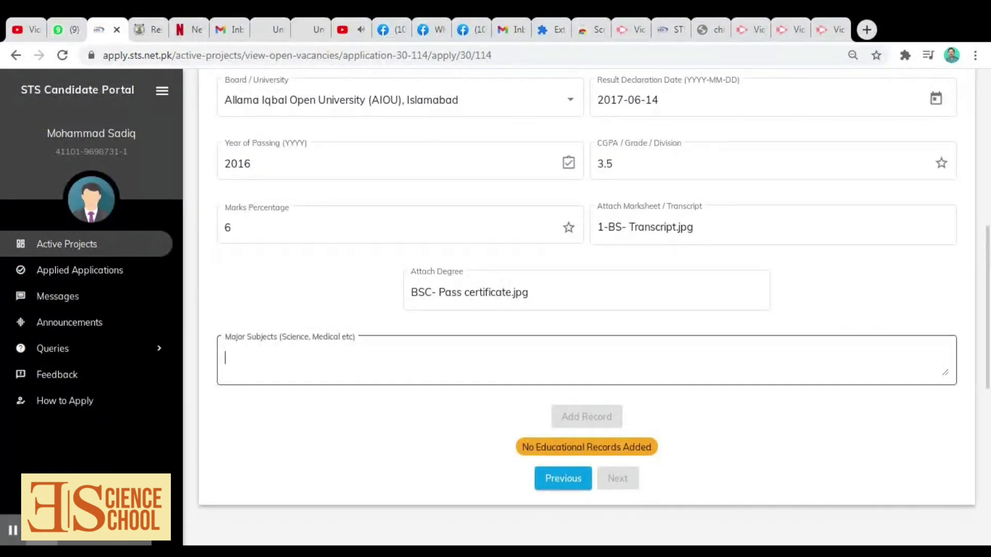
{"action": "type", "text": "B"}
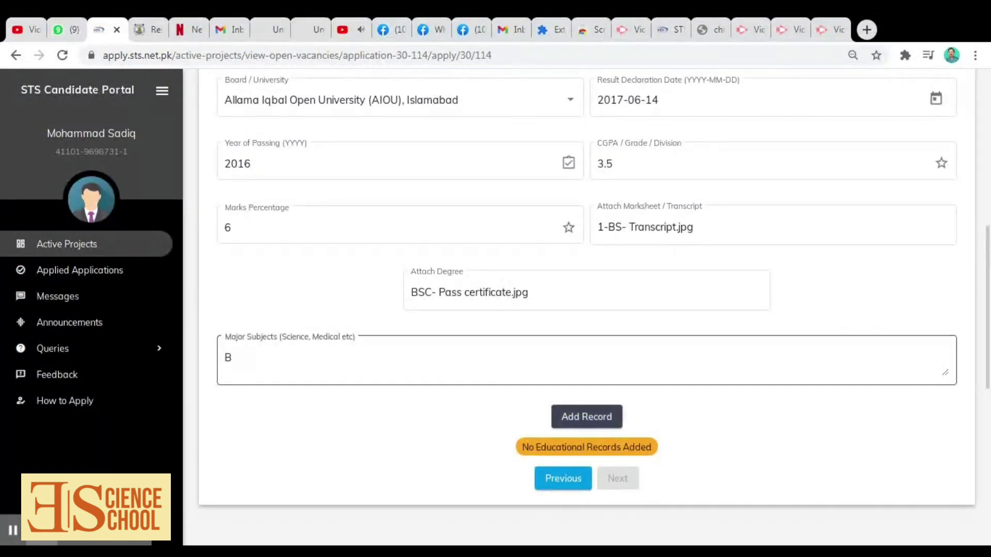
{"action": "type", "text": "iology, chamasty and F"}
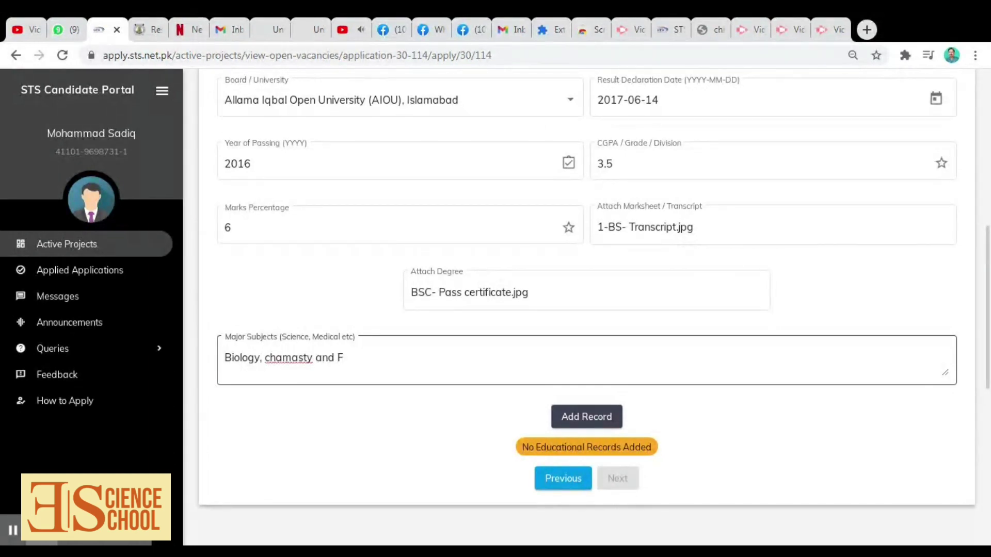
{"action": "type", "text": "hysics"}
{"action": "left_click", "coordinate": [591, 416]}
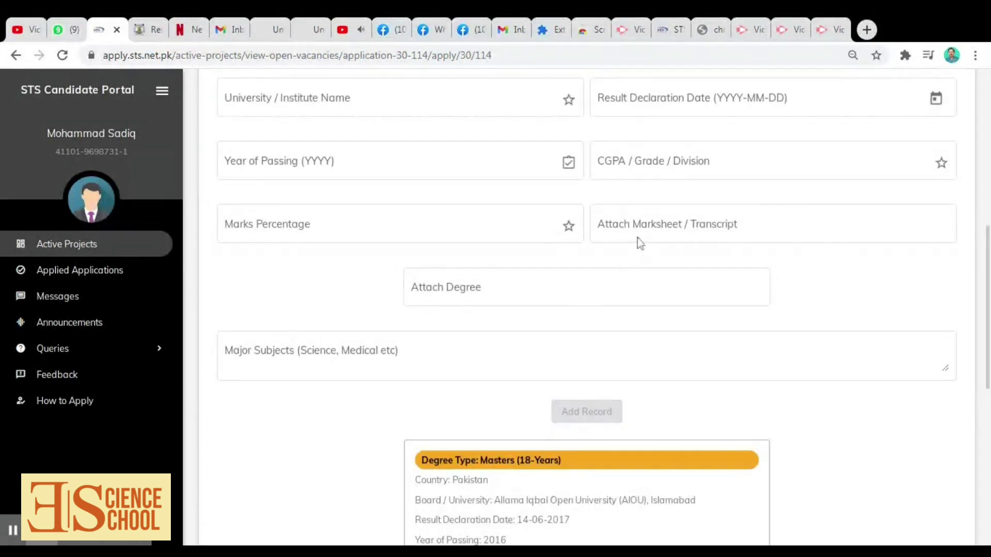
- Set the new education record to Bachelors (14-Years), Pakistan, Bahauddin Zakariya University (BZU), Multan
{"action": "scroll", "coordinate": [568, 258], "scroll_direction": "up", "scroll_amount": 4}
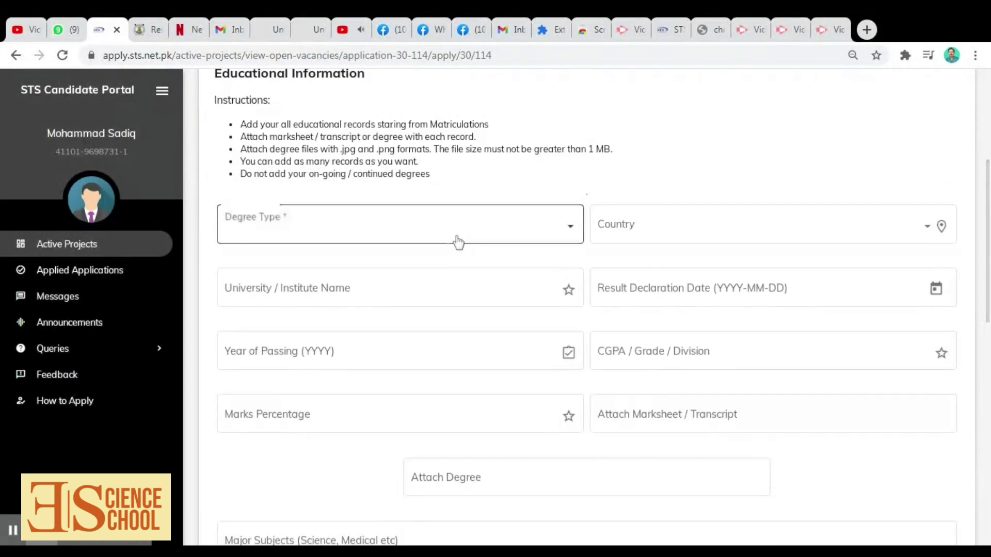
{"action": "left_click", "coordinate": [458, 240]}
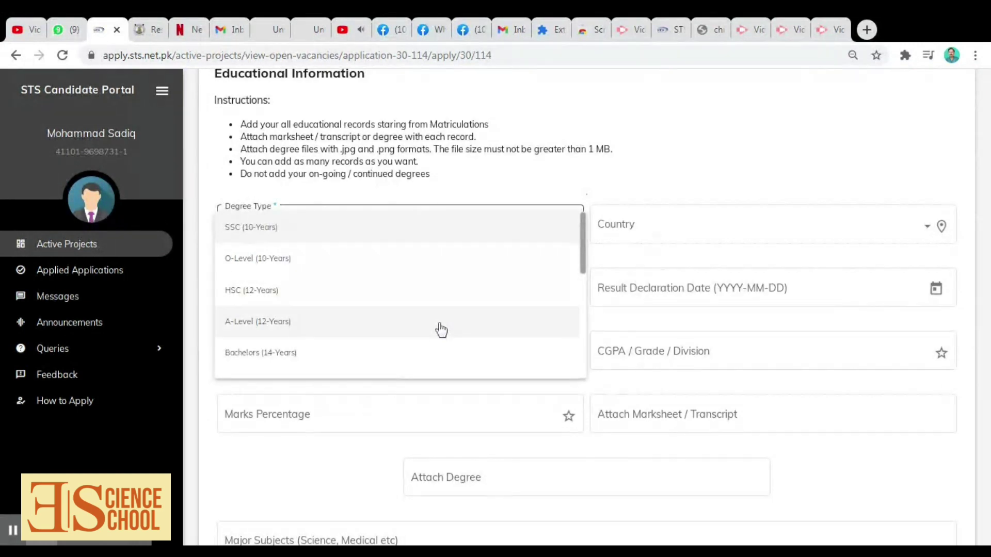
{"action": "left_click", "coordinate": [428, 356]}
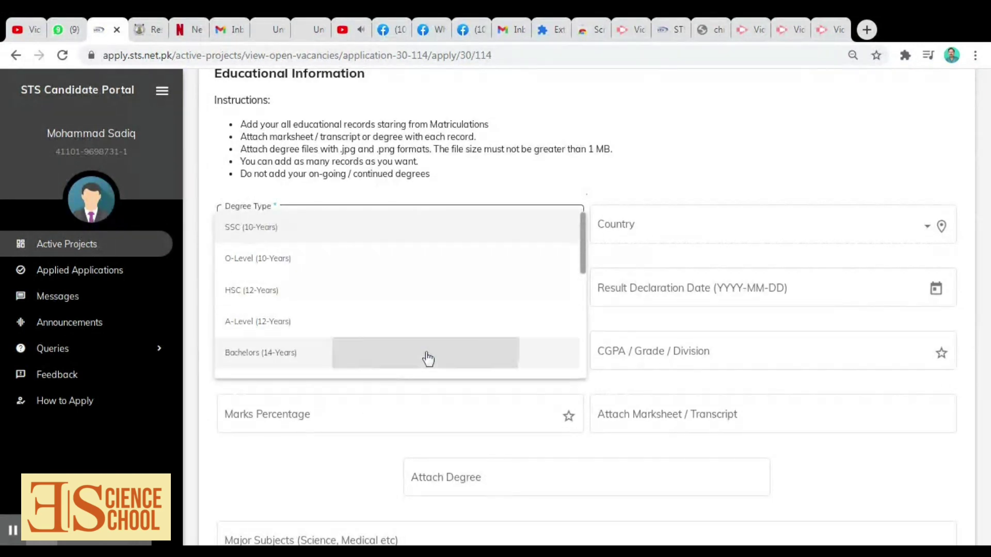
{"action": "left_click", "coordinate": [654, 237]}
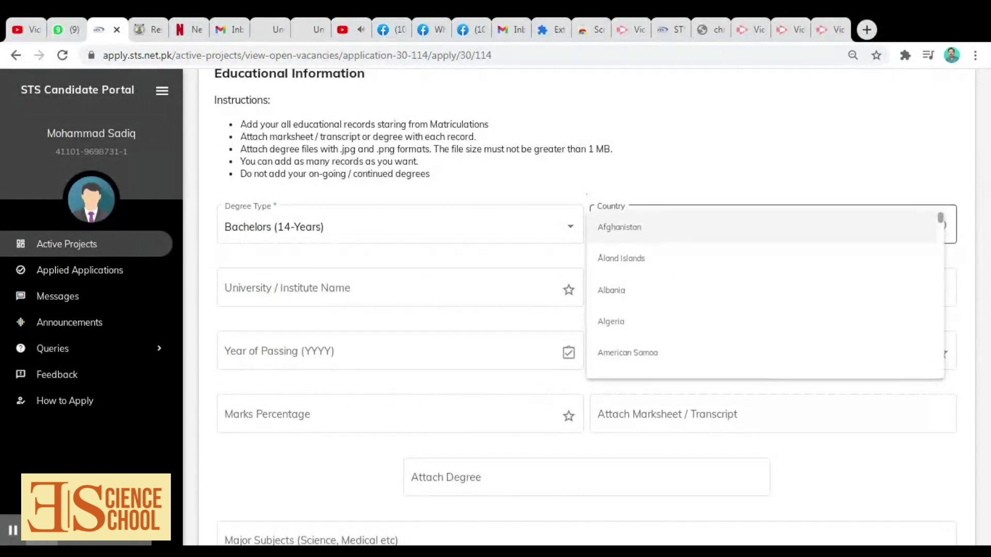
{"action": "key", "text": "p"}
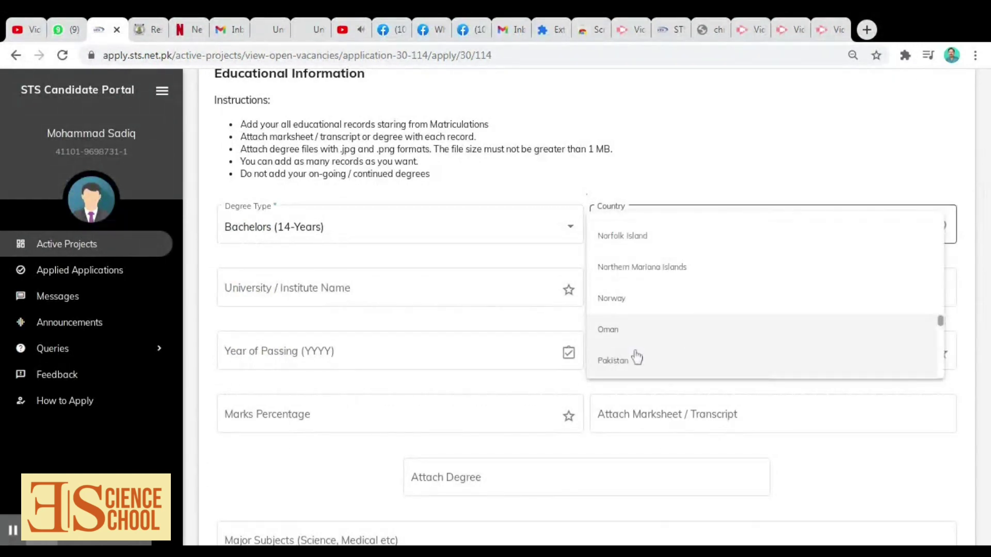
{"action": "left_click", "coordinate": [630, 361]}
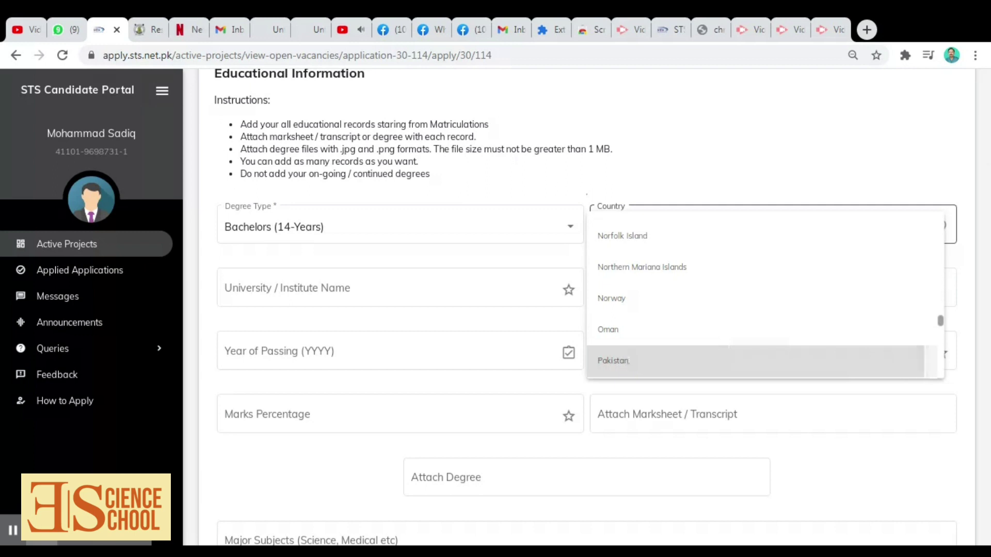
{"action": "left_click", "coordinate": [458, 290]}
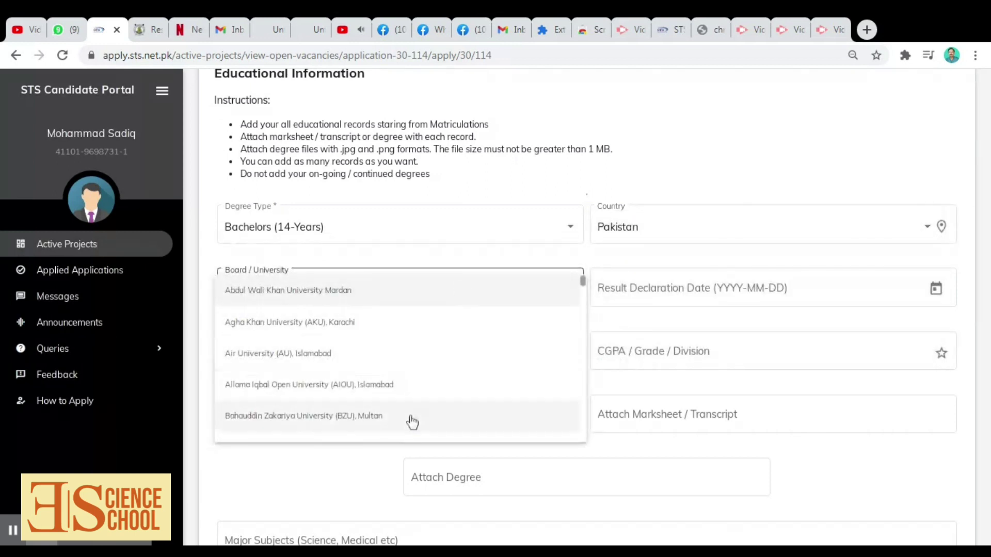
{"action": "left_click", "coordinate": [411, 418]}
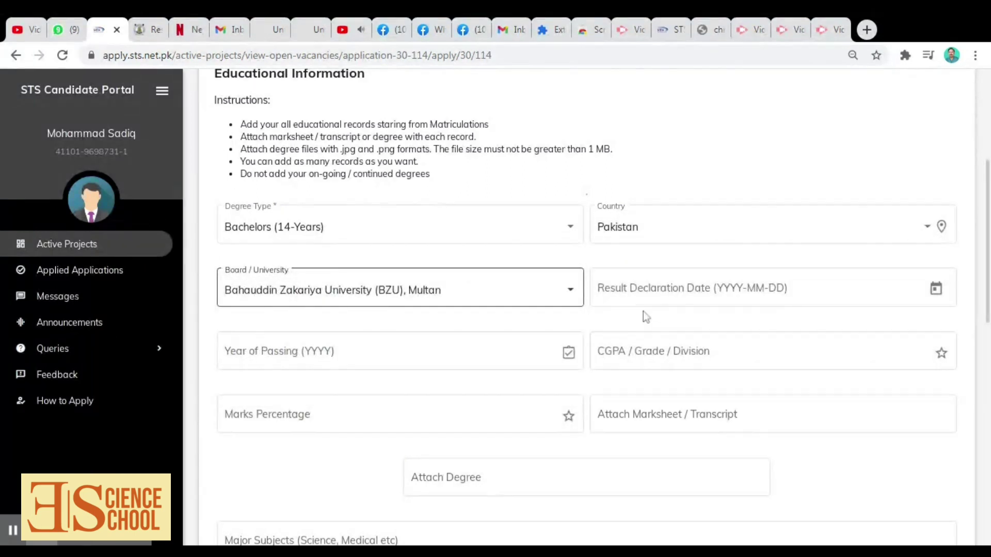
- Set the result declaration date to 14 October 2016
{"action": "left_click", "coordinate": [645, 298]}
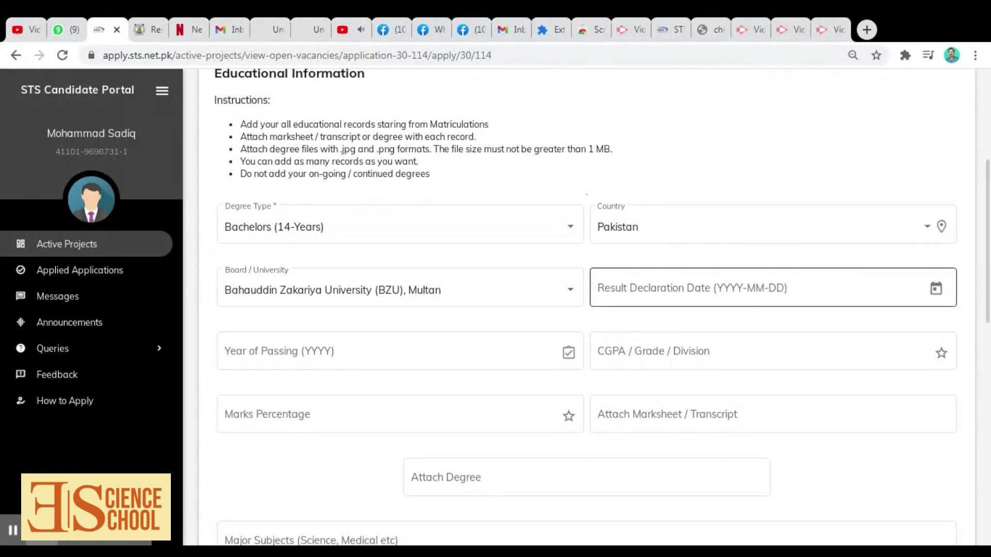
{"action": "left_click", "coordinate": [936, 290]}
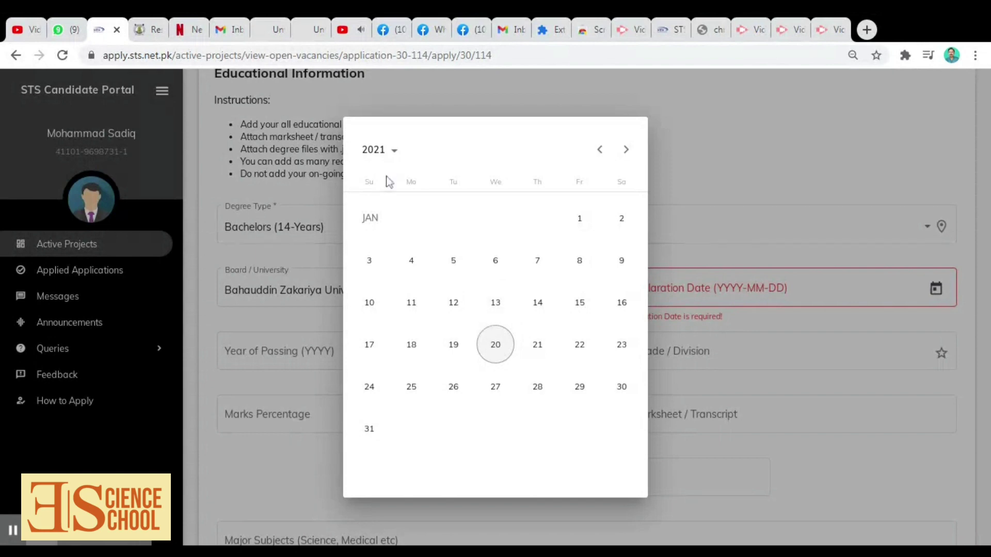
{"action": "left_click", "coordinate": [391, 158]}
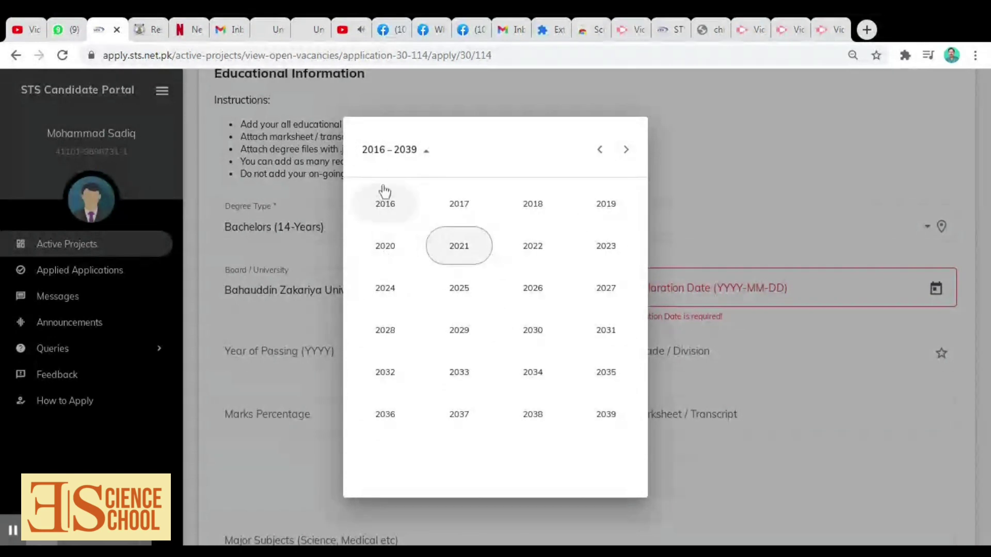
{"action": "left_click", "coordinate": [427, 153]}
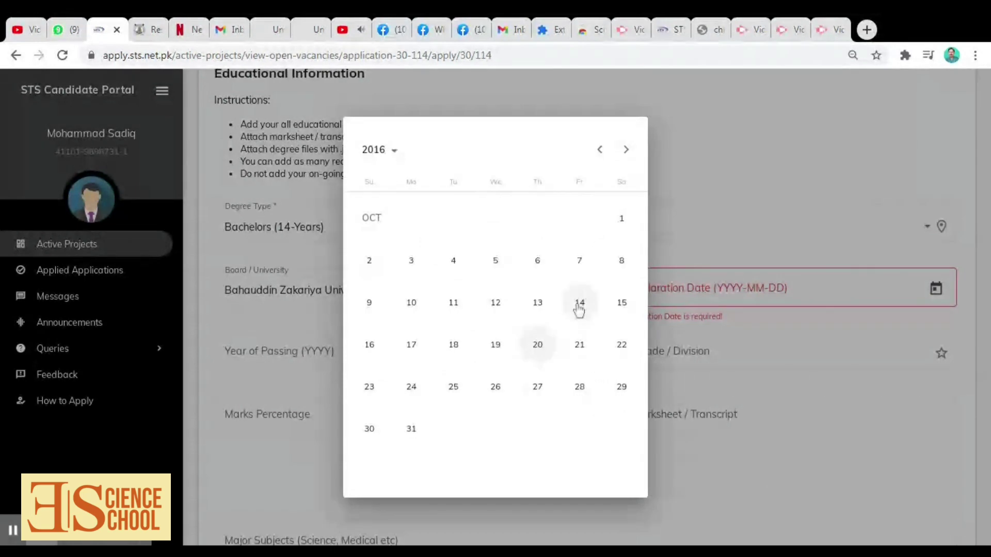
{"action": "left_click", "coordinate": [579, 304]}
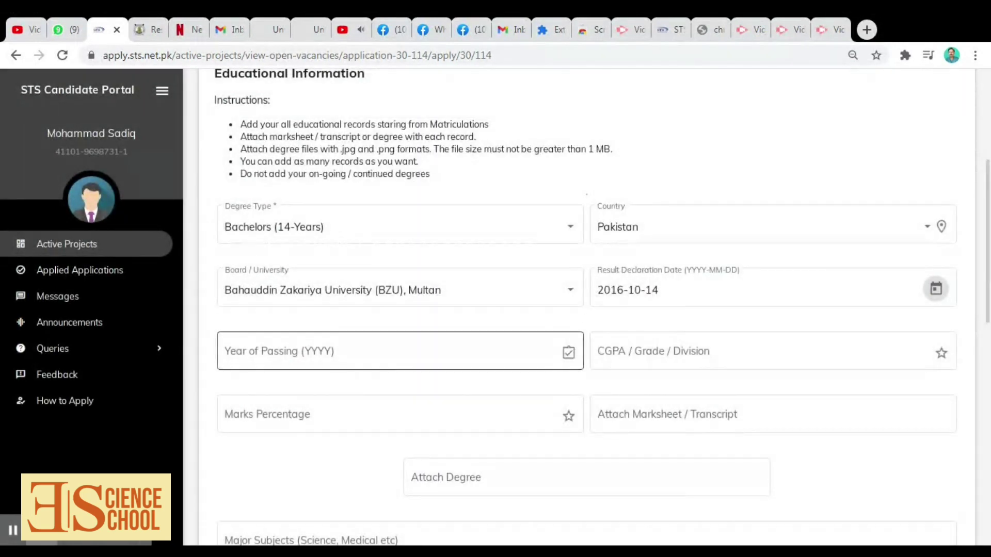
{"action": "left_click", "coordinate": [401, 352]}
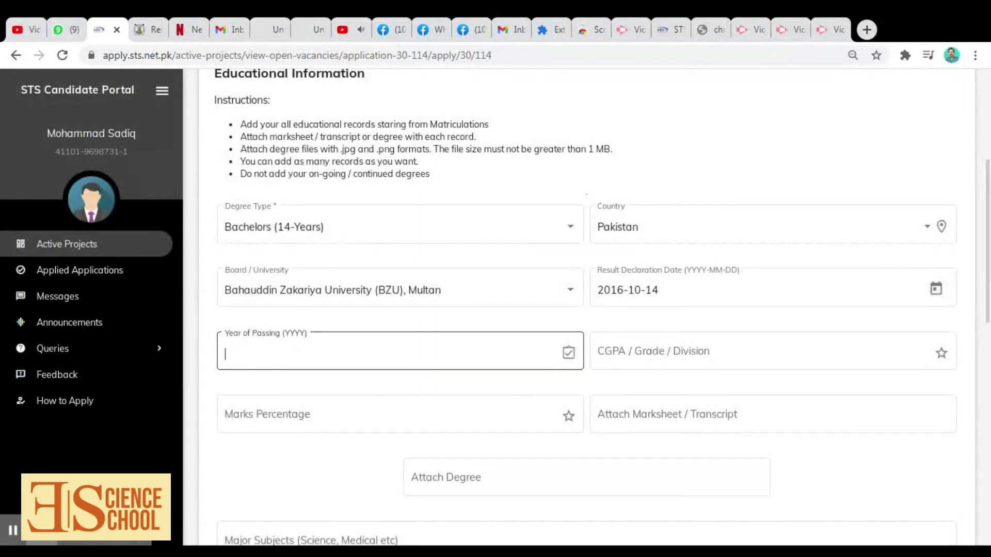
- Enter passing year 2015, grade B and marks percentage 74
{"action": "type", "text": "2015"}
{"action": "left_click", "coordinate": [672, 356]}
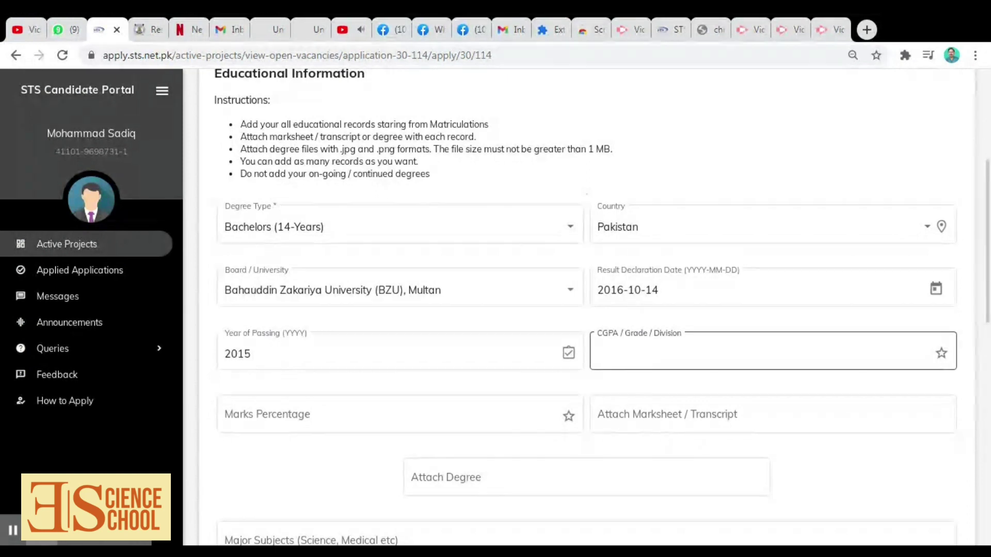
{"action": "type", "text": "B"}
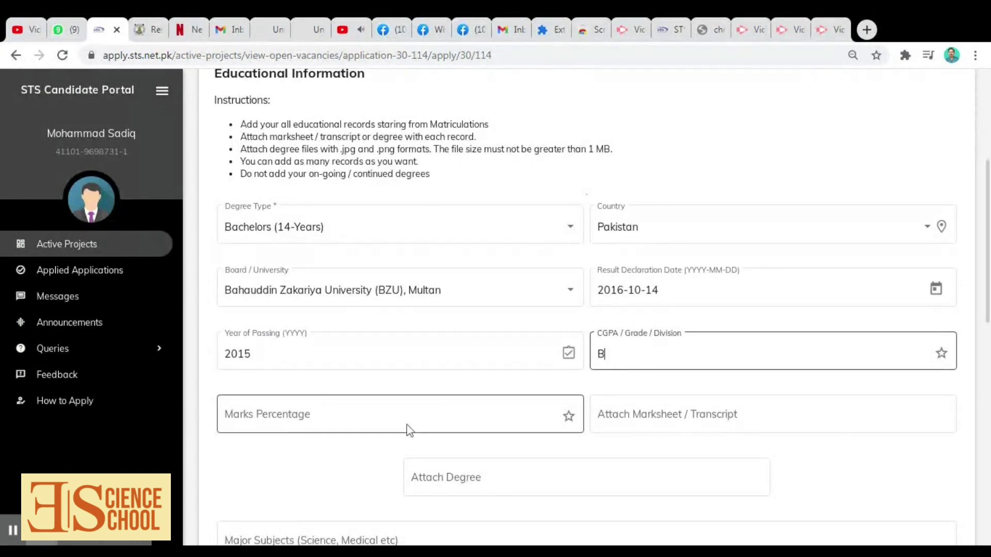
{"action": "left_click", "coordinate": [408, 430]}
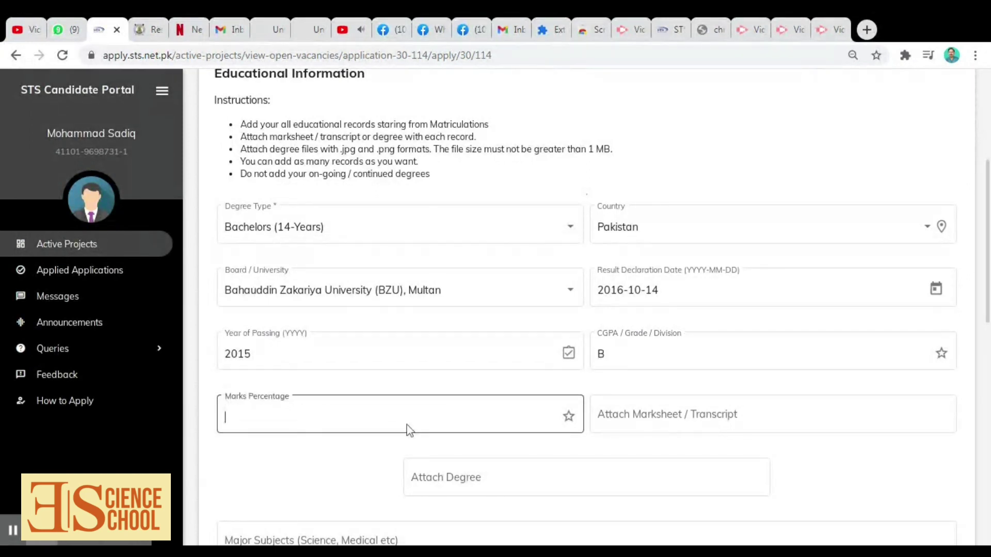
{"action": "type", "text": "74"}
- Attach the Marksheet.jpg and Pass certificate.jpg files to the Bachelors record
{"action": "left_click", "coordinate": [675, 420]}
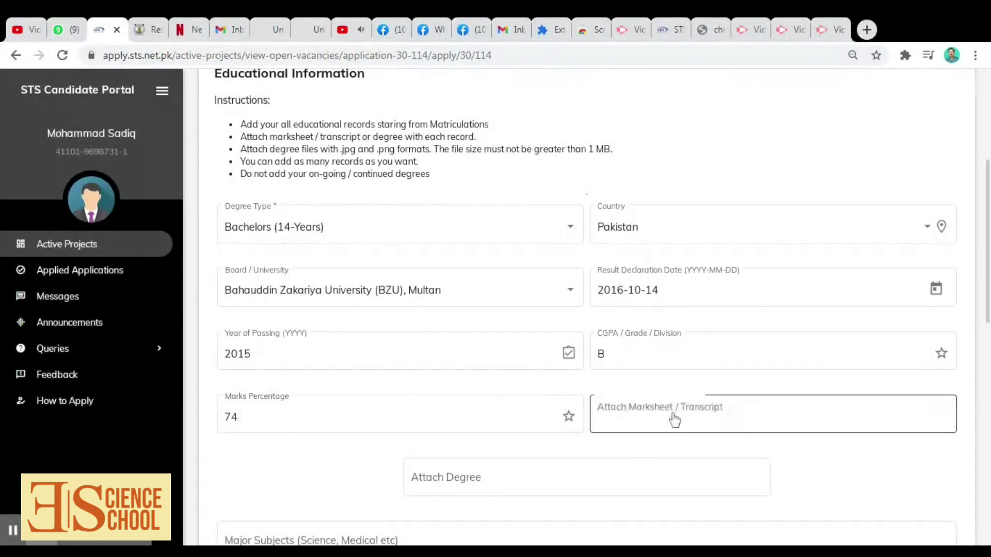
{"action": "left_click", "coordinate": [552, 485]}
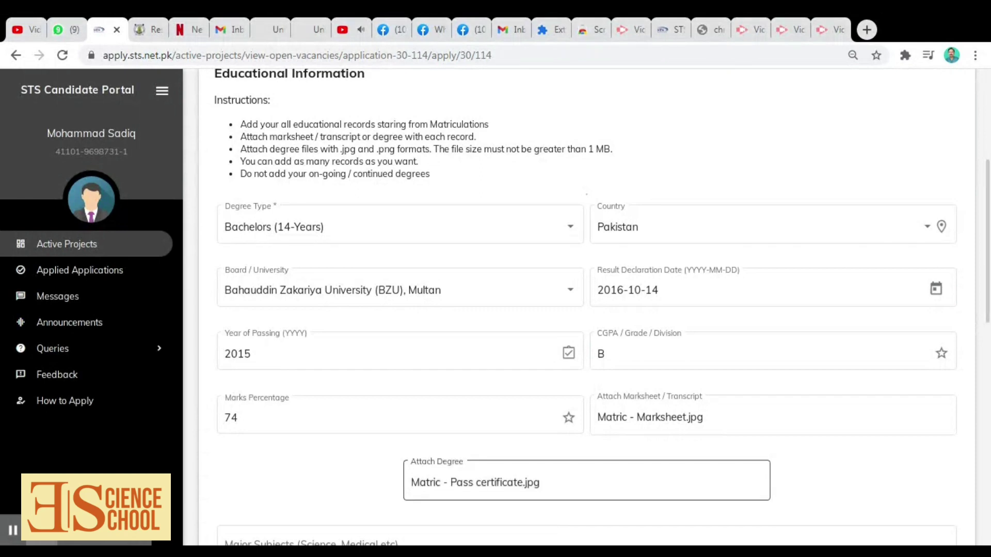
{"action": "scroll", "coordinate": [989, 291], "scroll_direction": "down", "scroll_amount": 6}
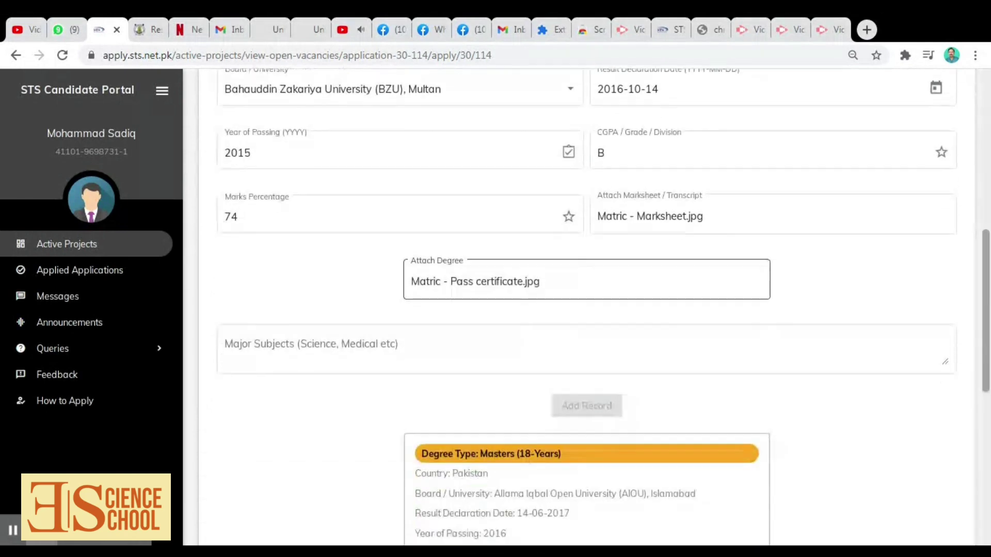
- Enter 'Science Biolocy Math' as major subjects and advance to the Experience Information step
{"action": "scroll", "coordinate": [587, 306], "scroll_direction": "down", "scroll_amount": 1}
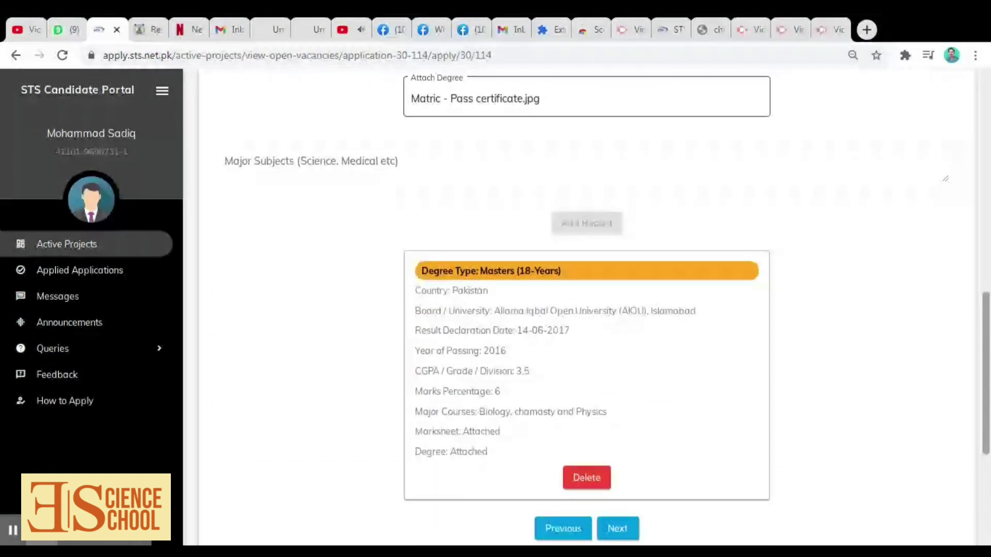
{"action": "left_click", "coordinate": [385, 168]}
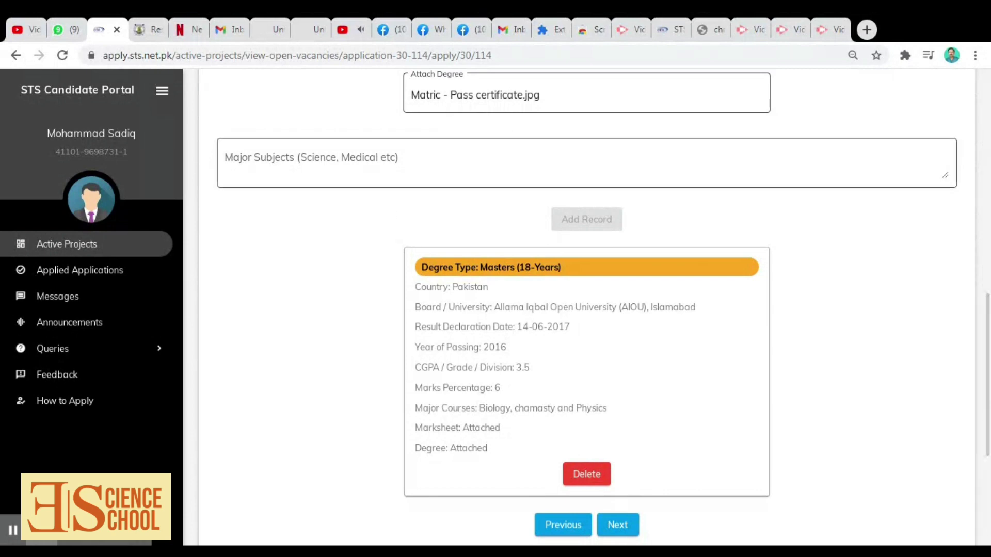
{"action": "left_click", "coordinate": [382, 165]}
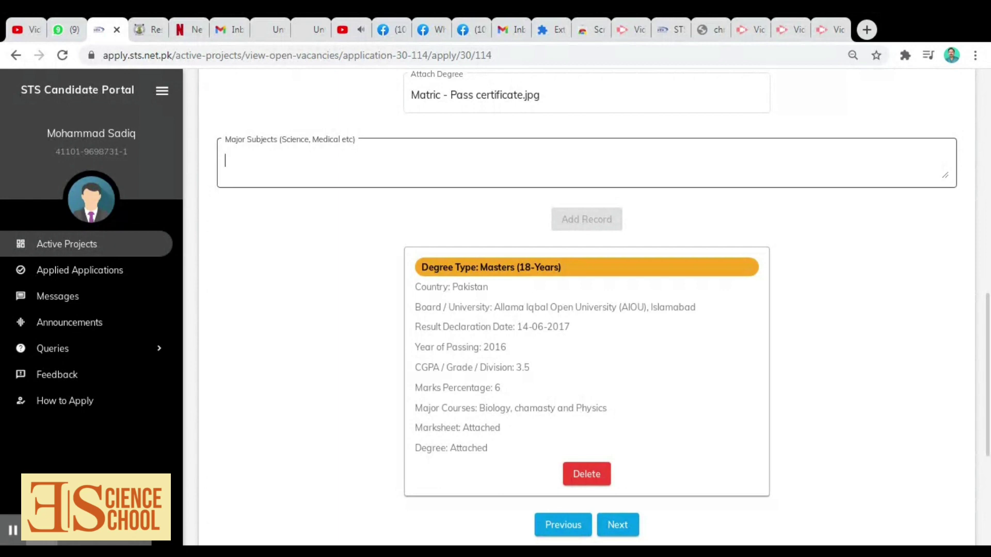
{"action": "type", "text": "Science"}
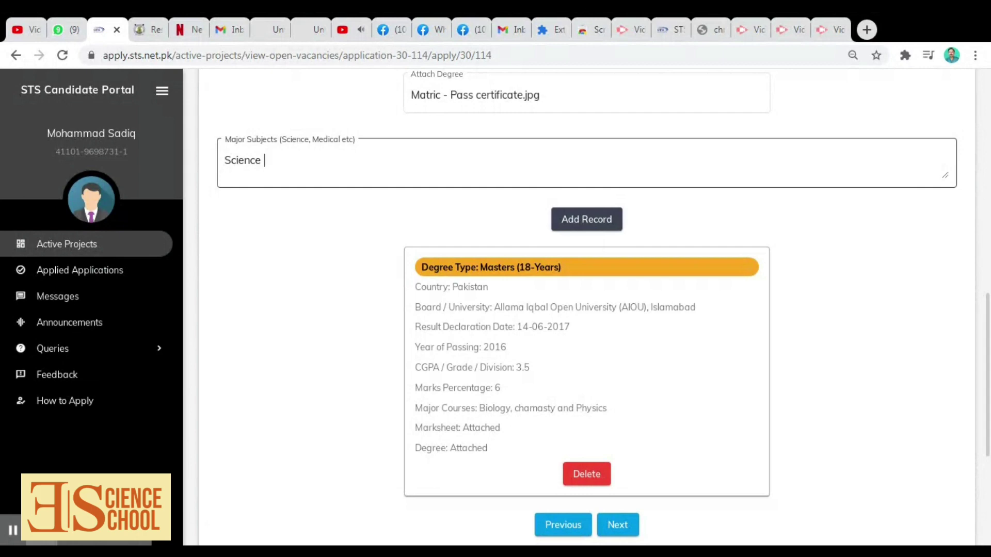
{"action": "type", "text": " Biolocy Math"}
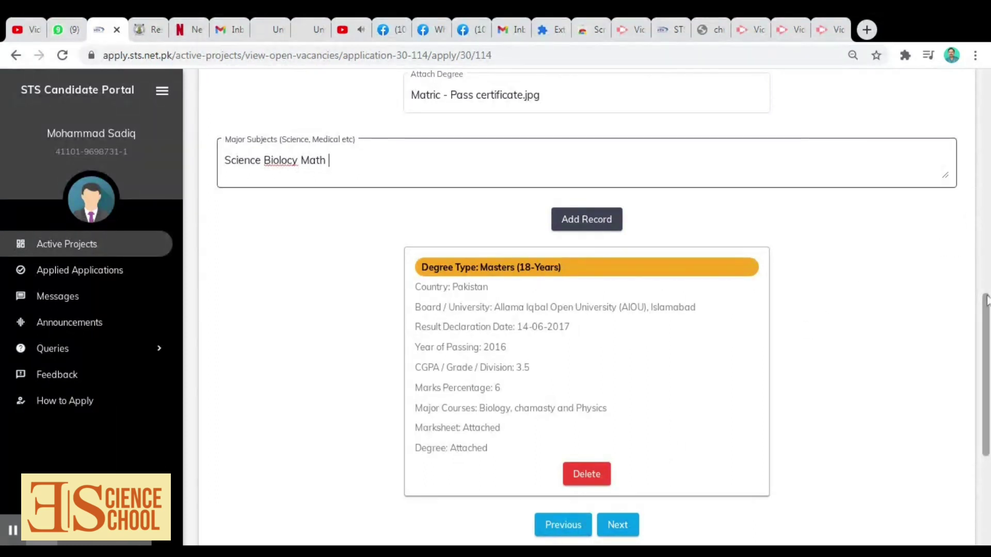
{"action": "left_click_drag", "start_coordinate": [987, 301], "coordinate": [987, 358]}
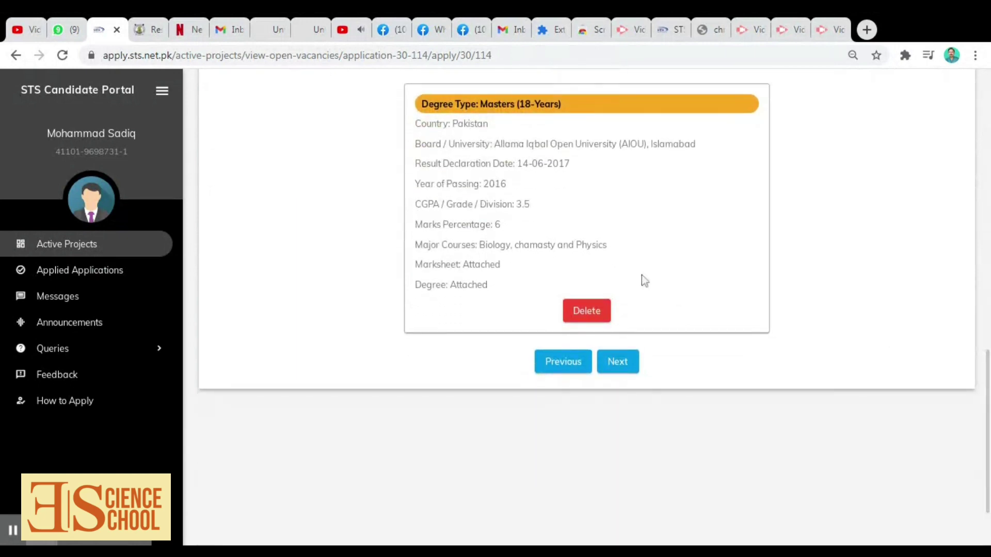
{"action": "left_click", "coordinate": [628, 367]}
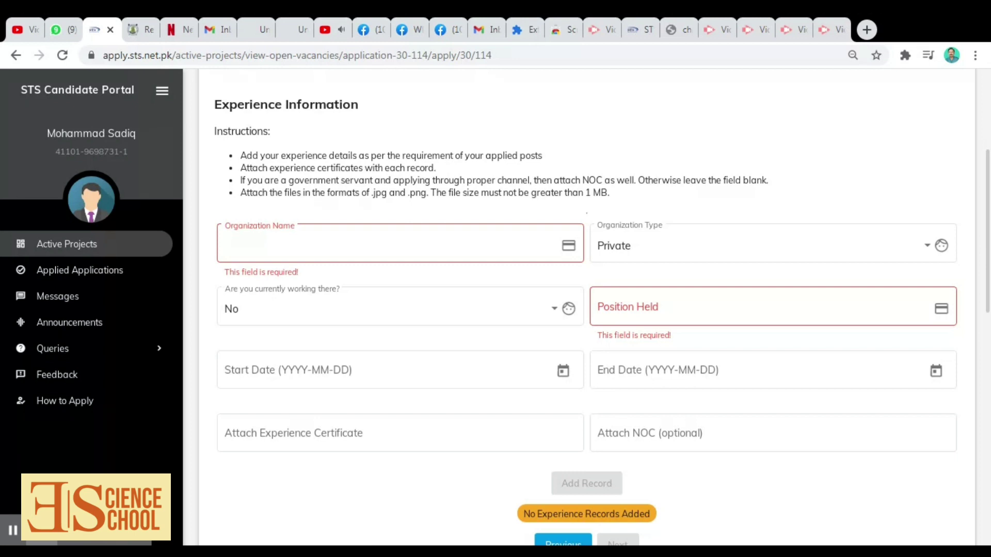
- Fill the experience entry: organization 'leaf', type Private, not currently working, position 'Social organizar'
{"action": "type", "text": "leaf"}
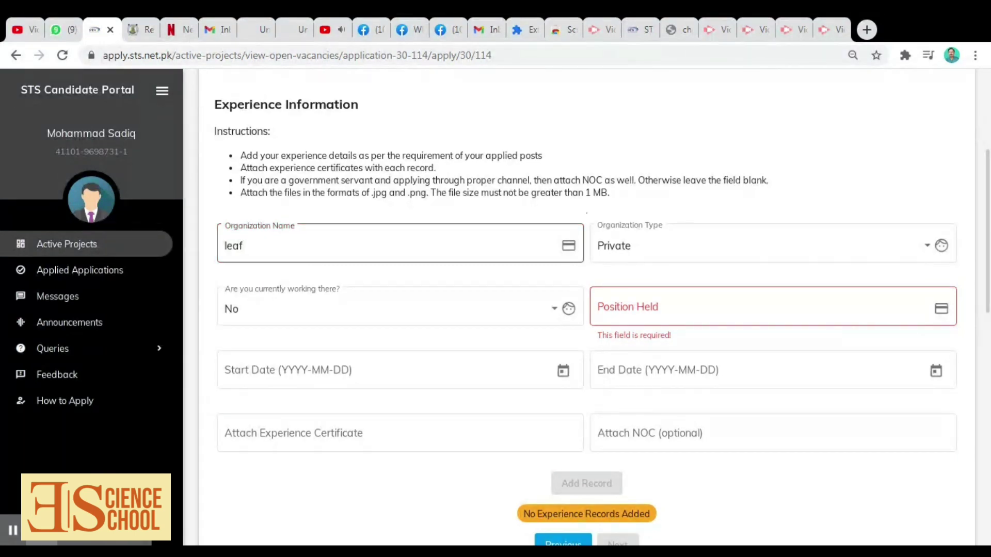
{"action": "key", "text": "Tab"}
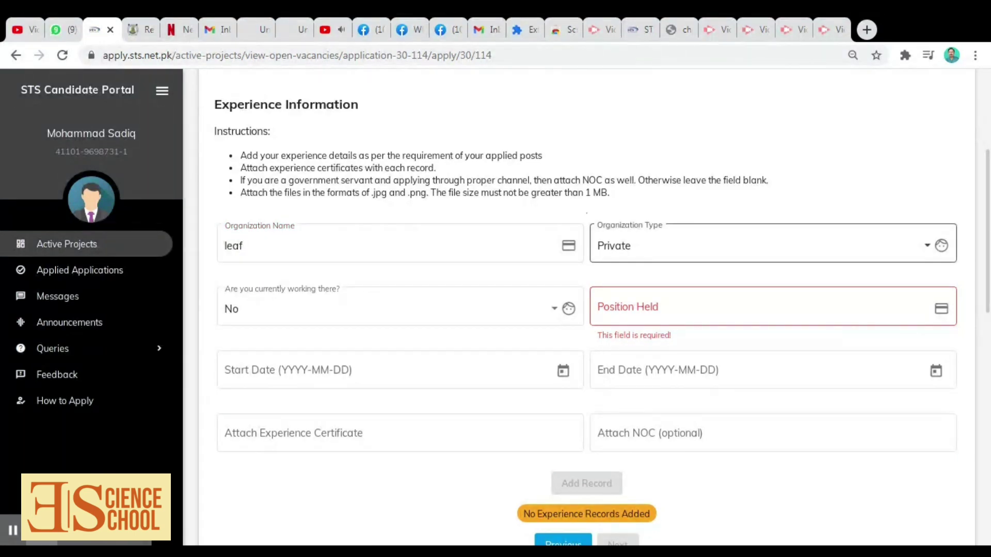
{"action": "left_click", "coordinate": [662, 255]}
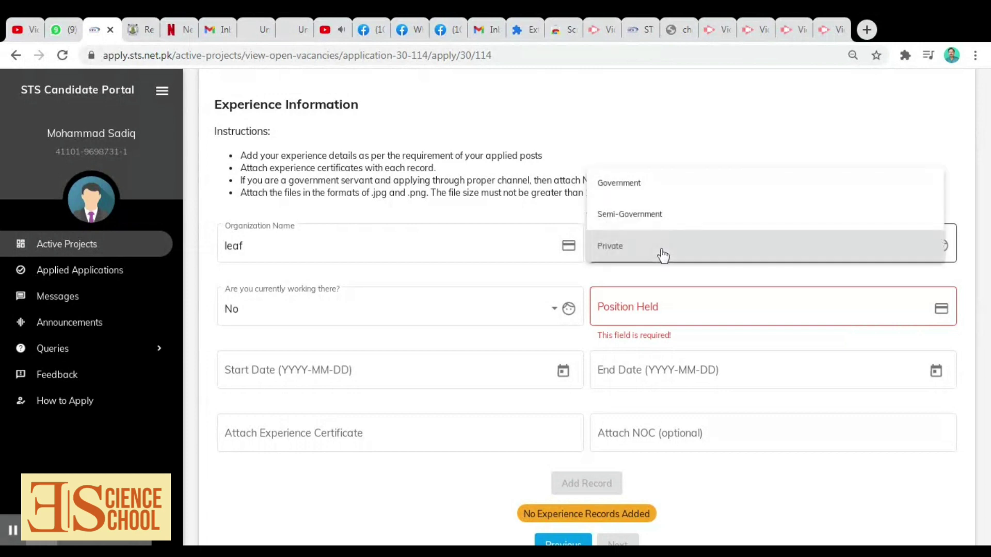
{"action": "left_click", "coordinate": [663, 255]}
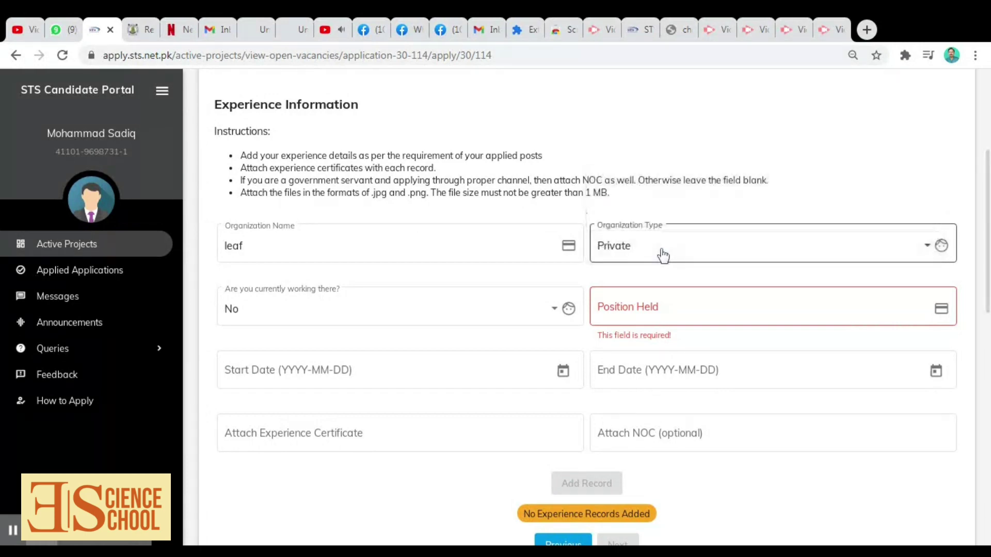
{"action": "left_click", "coordinate": [414, 322]}
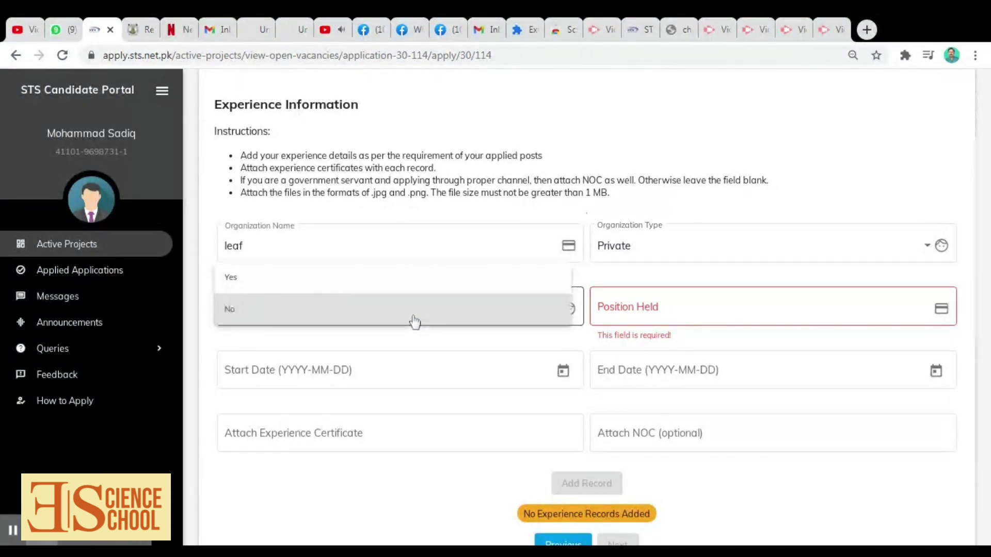
{"action": "left_click", "coordinate": [415, 322]}
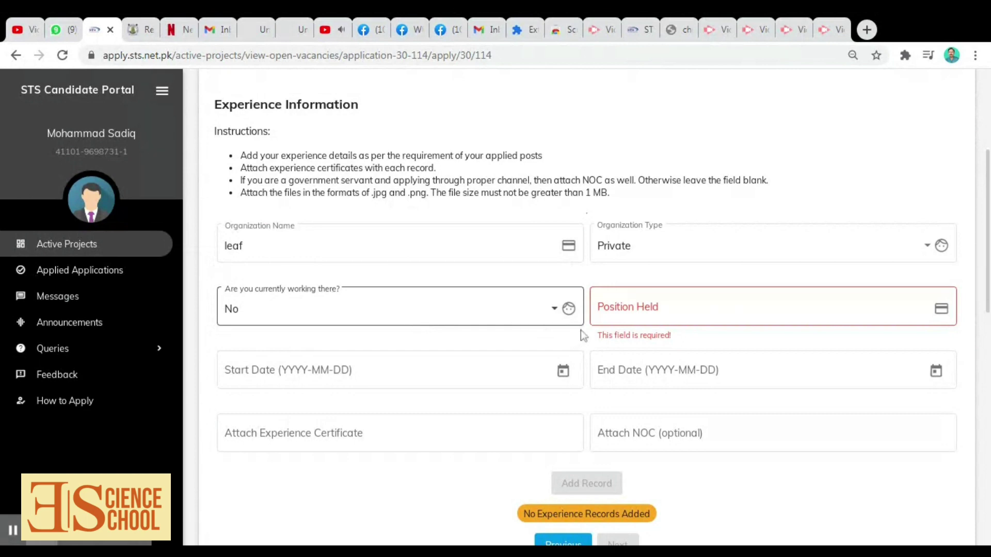
{"action": "left_click", "coordinate": [691, 309]}
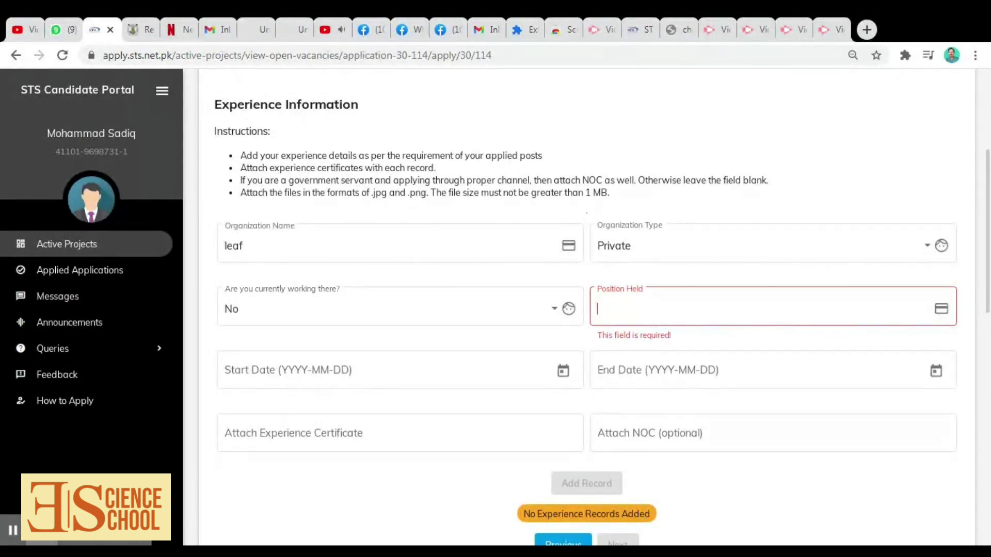
{"action": "type", "text": "Social "}
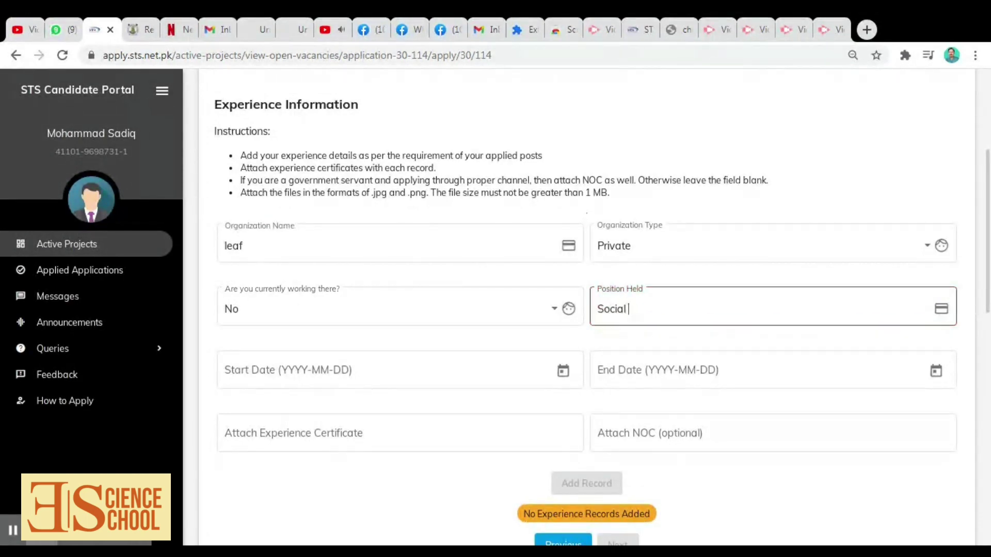
{"action": "type", "text": "organizar"}
{"action": "left_click", "coordinate": [609, 369]}
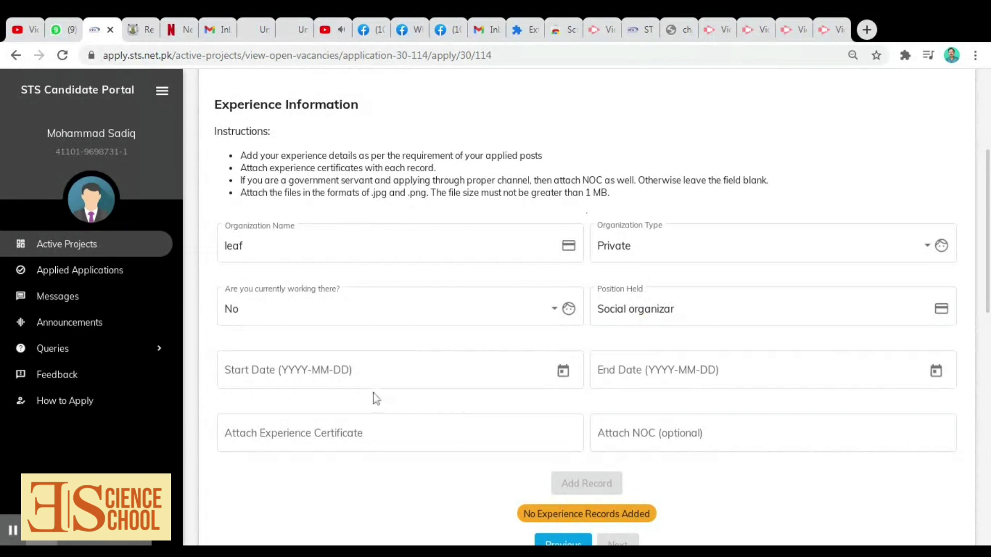
- Set the experience start date to 21 March 2018
{"action": "left_click", "coordinate": [565, 372]}
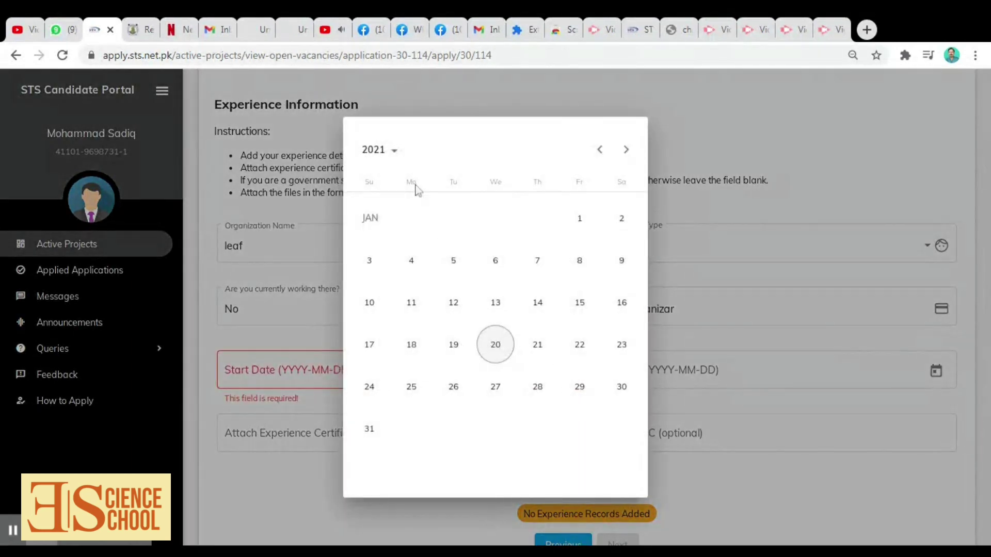
{"action": "left_click", "coordinate": [387, 156]}
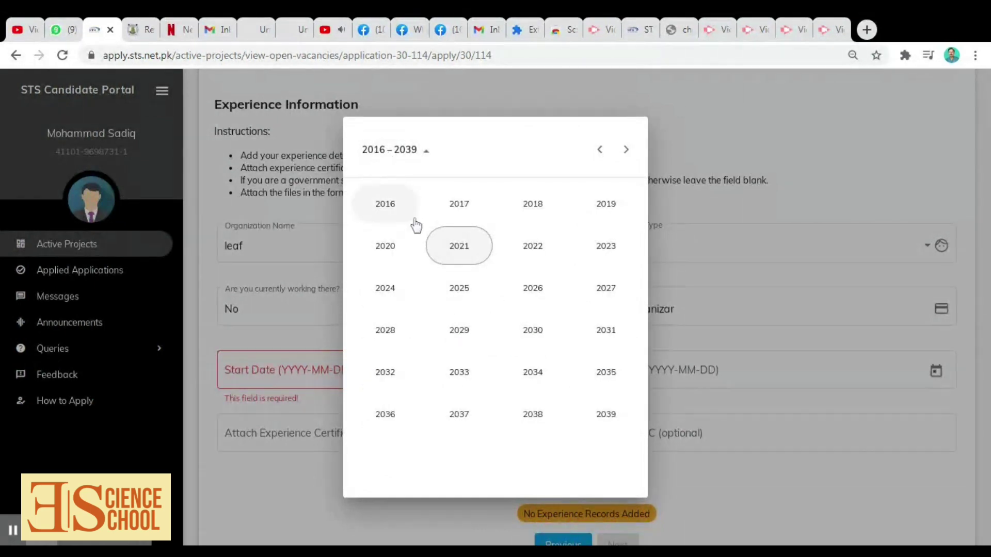
{"action": "left_click", "coordinate": [526, 212]}
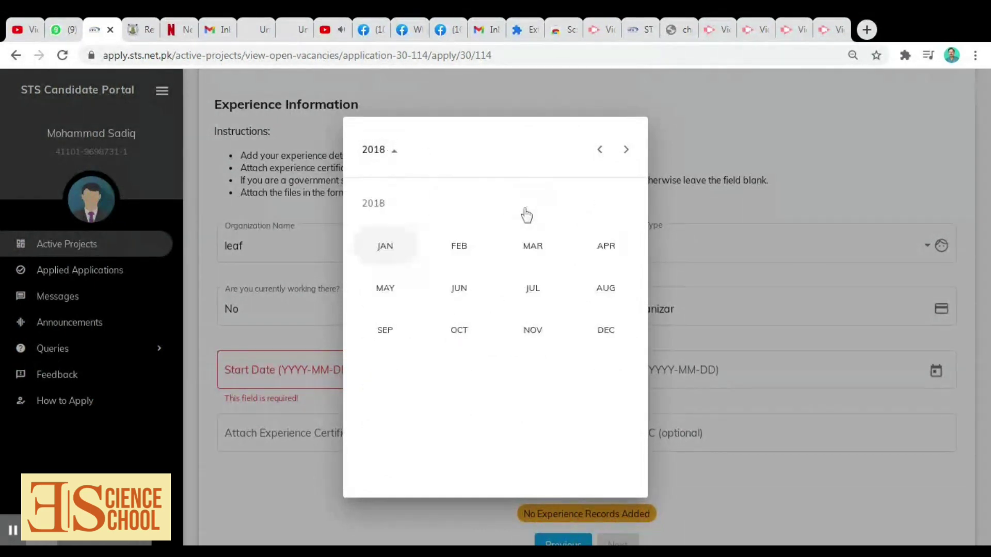
{"action": "left_click", "coordinate": [533, 250]}
{"action": "left_click", "coordinate": [495, 344]}
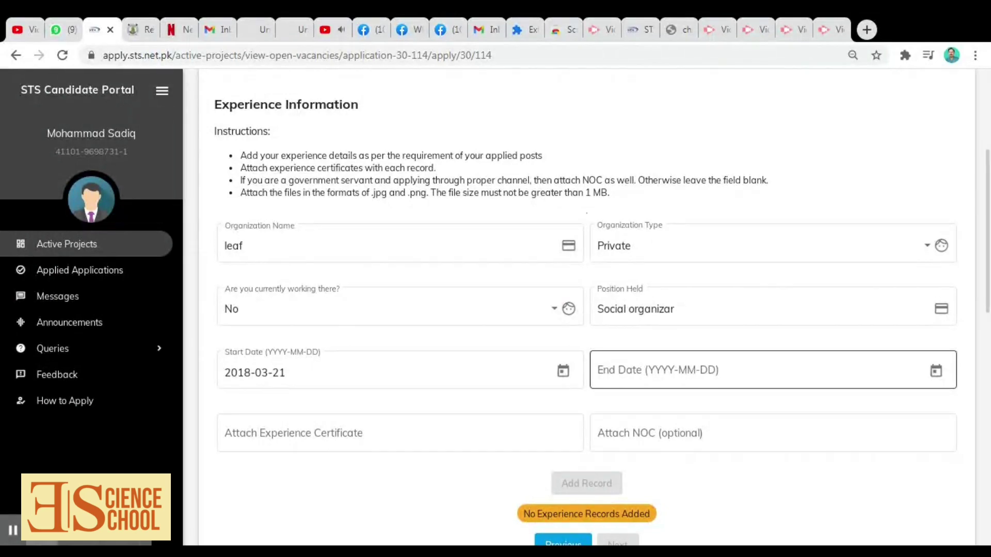
- Set the experience end date to 31 December 2019
{"action": "left_click", "coordinate": [935, 371]}
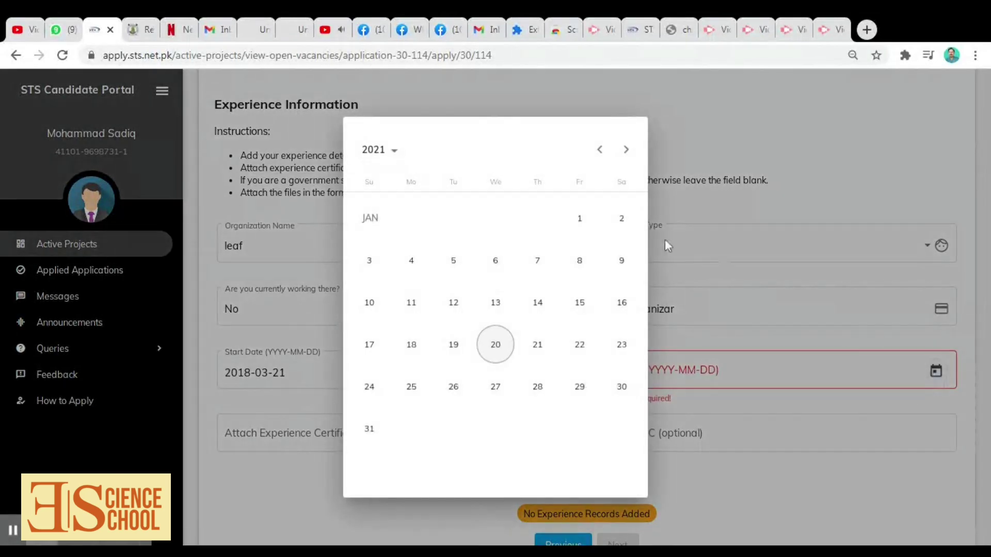
{"action": "left_click", "coordinate": [394, 158]}
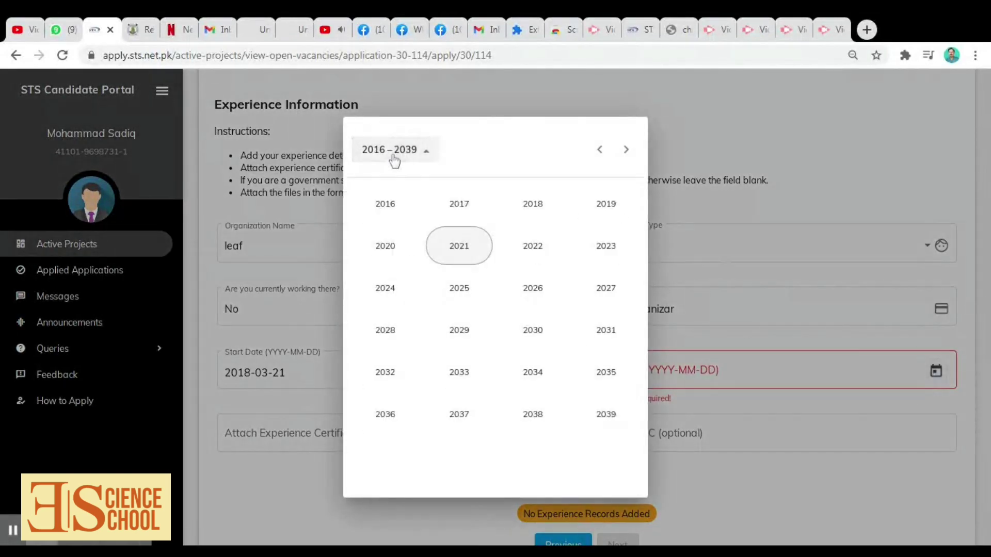
{"action": "left_click", "coordinate": [613, 212]}
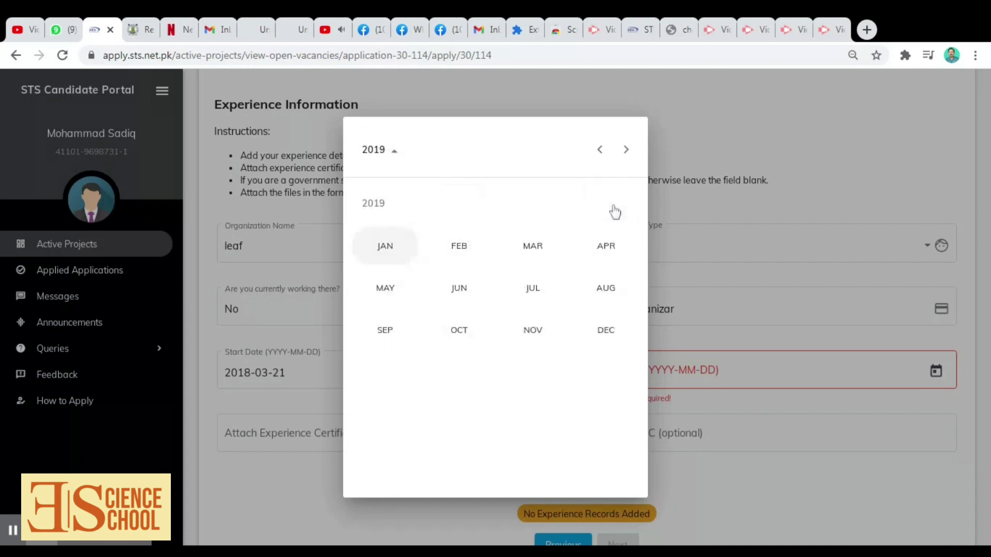
{"action": "left_click", "coordinate": [596, 340]}
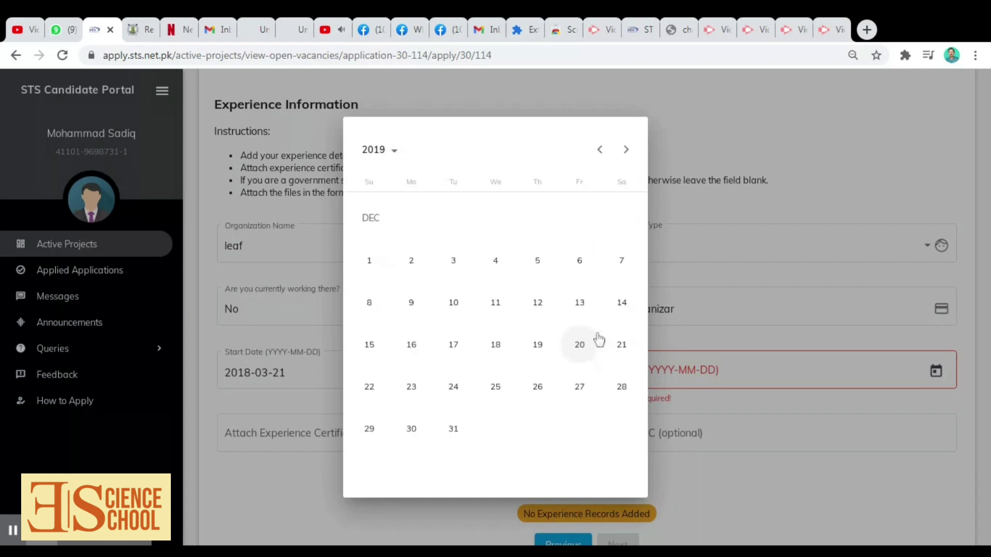
{"action": "left_click", "coordinate": [446, 436]}
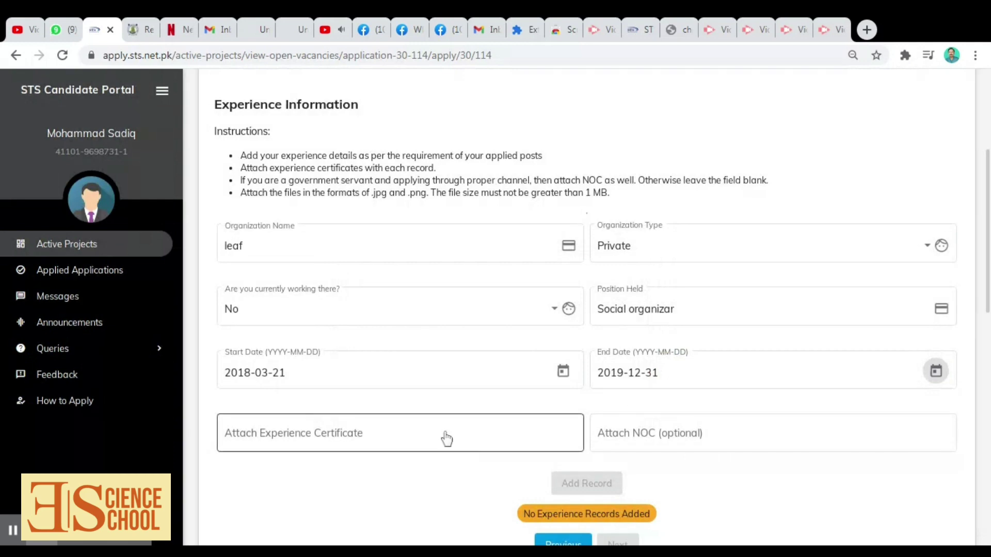
- Attach the experience certificate and continue to the Research & Publications step
{"action": "left_click", "coordinate": [446, 437]}
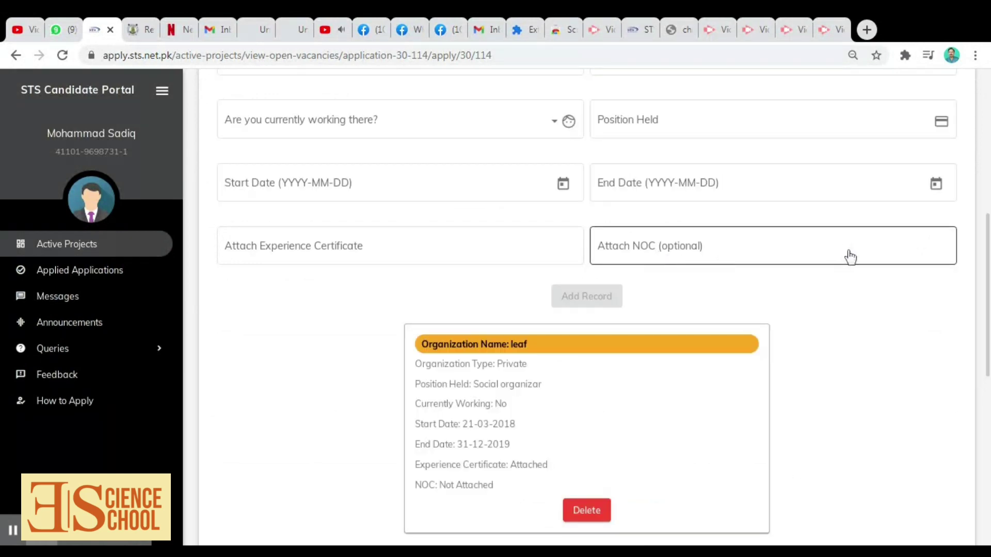
{"action": "left_click_drag", "start_coordinate": [989, 269], "coordinate": [989, 328]}
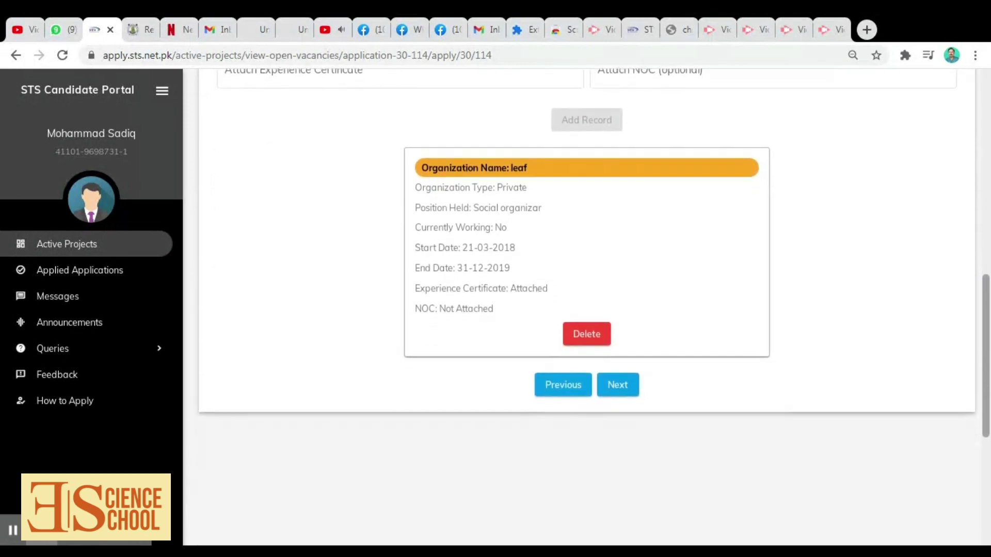
{"action": "left_click", "coordinate": [627, 388]}
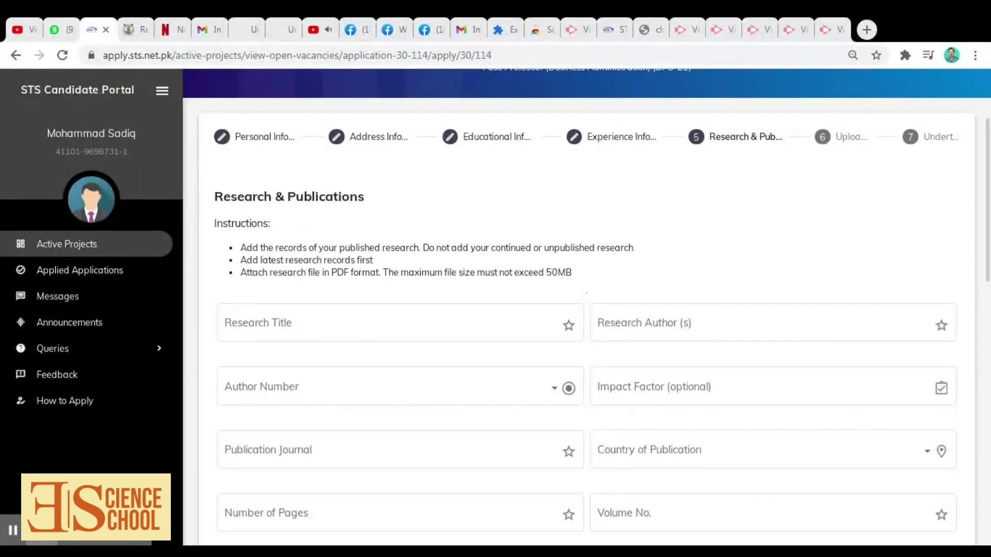
- Enter research title 'Food Science', the author's name, and author number 4th Author
{"action": "left_click", "coordinate": [323, 326]}
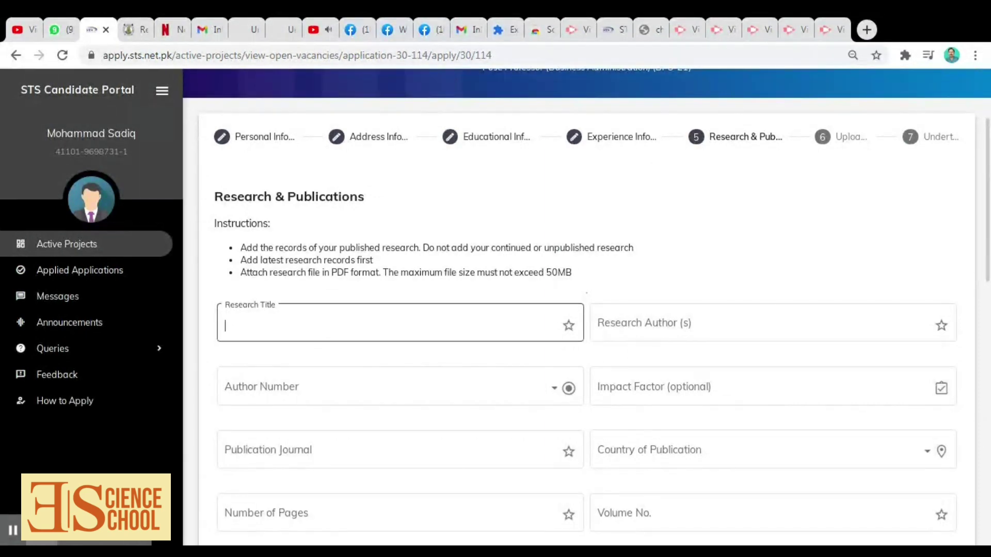
{"action": "type", "text": "Food Science"}
{"action": "key", "text": "Tab"}
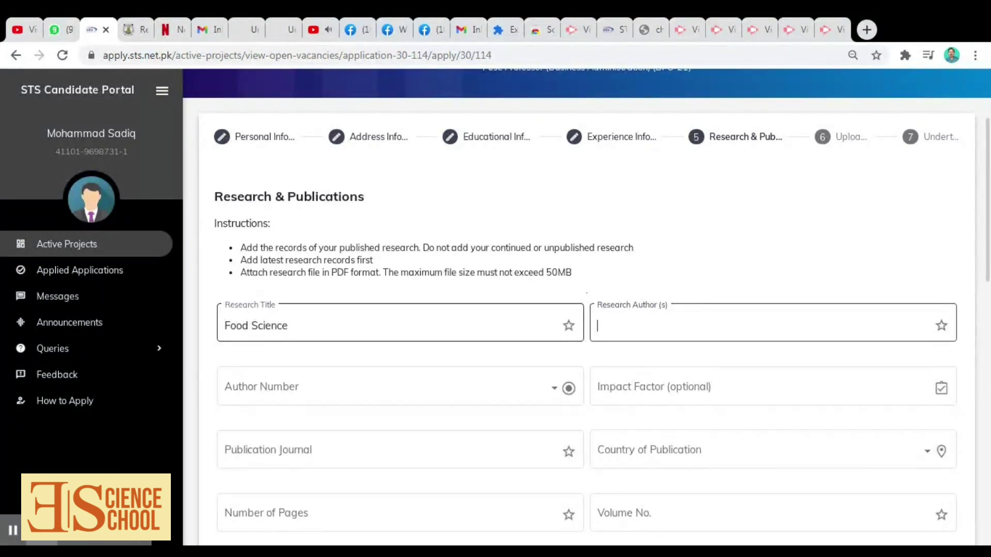
{"action": "key", "text": "Tab"}
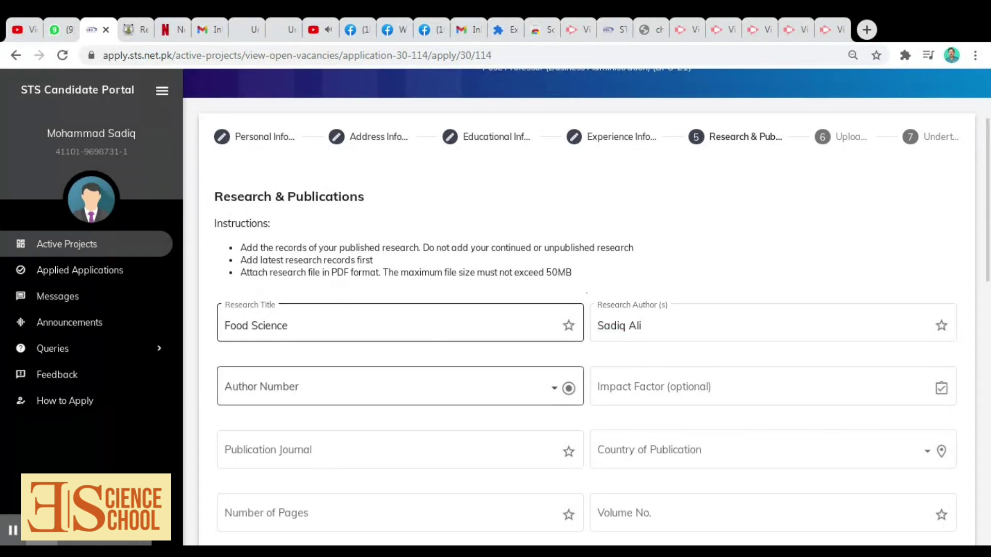
{"action": "left_click", "coordinate": [555, 398]}
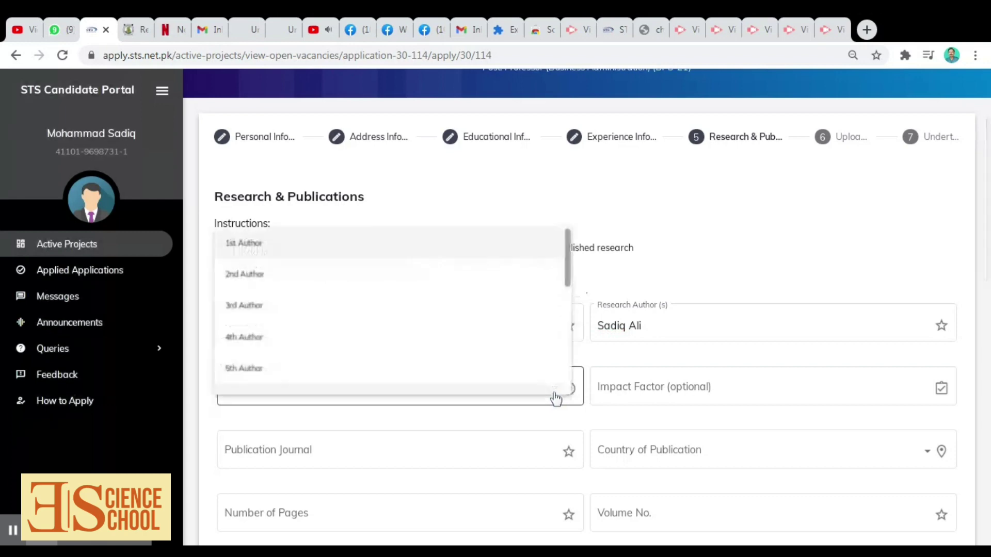
{"action": "left_click", "coordinate": [525, 336]}
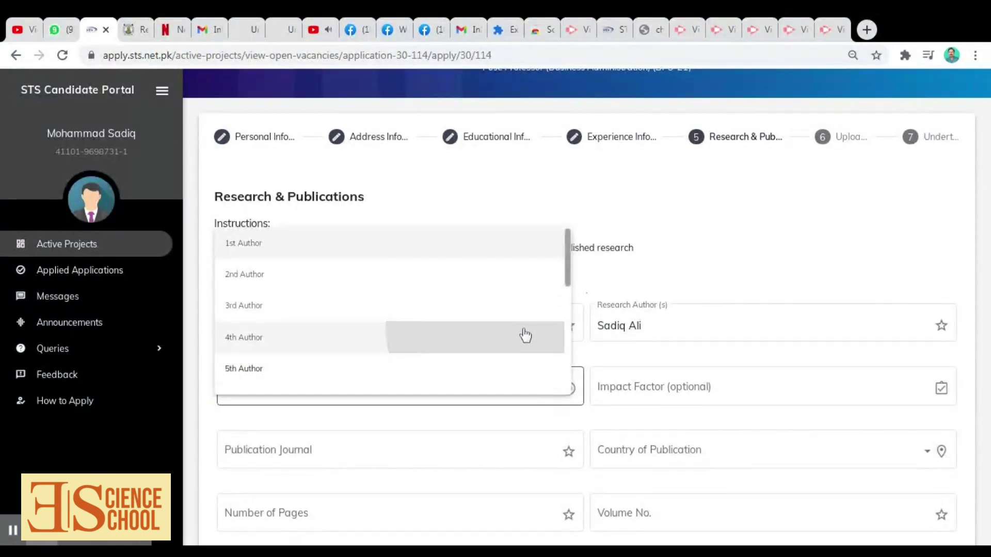
- Enter impact factor 'Sodial Bunises', publication journal 'No', and select the publication country
{"action": "left_click", "coordinate": [651, 402]}
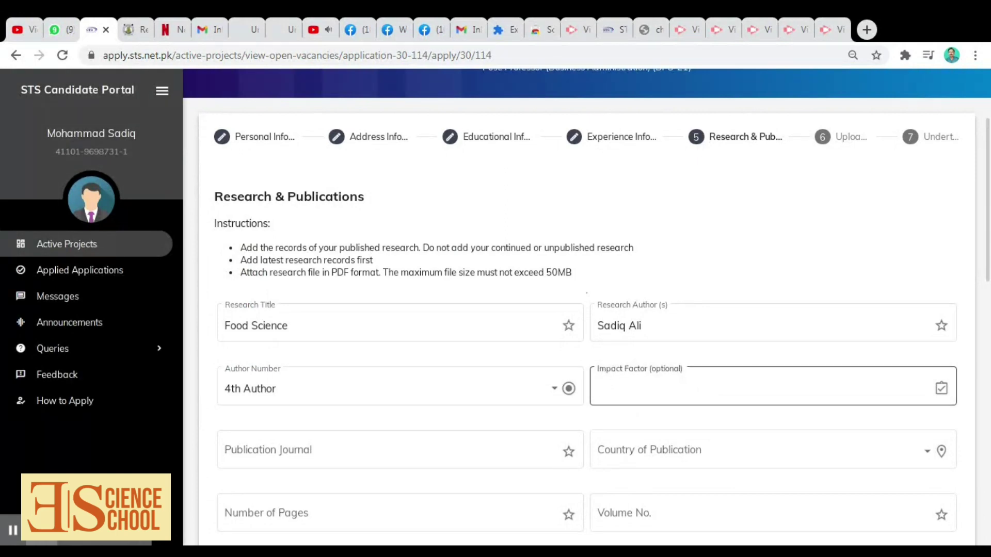
{"action": "type", "text": "Sod"}
{"action": "type", "text": "ial Bun"}
{"action": "type", "text": "ises"}
{"action": "left_click", "coordinate": [434, 454]}
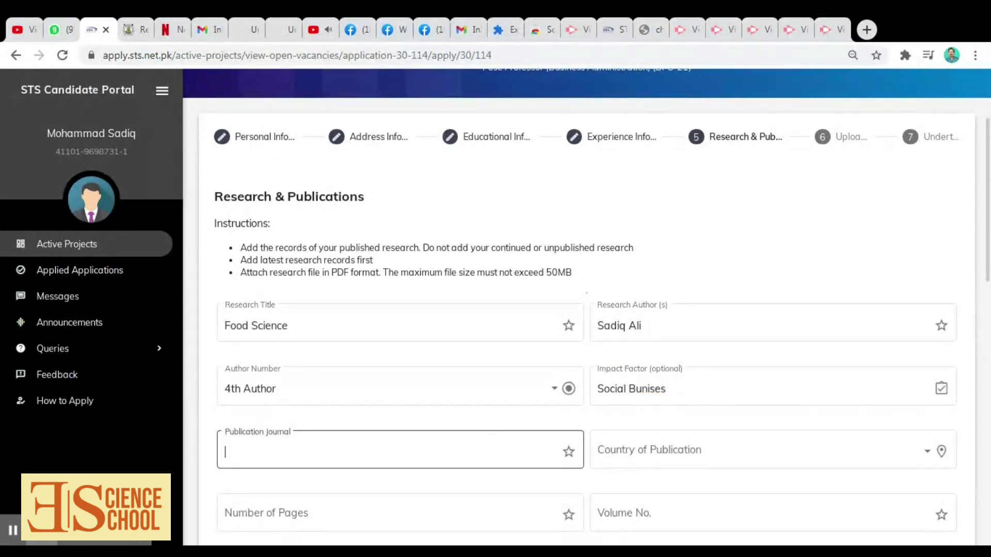
{"action": "type", "text": "No"}
{"action": "left_click", "coordinate": [650, 462]}
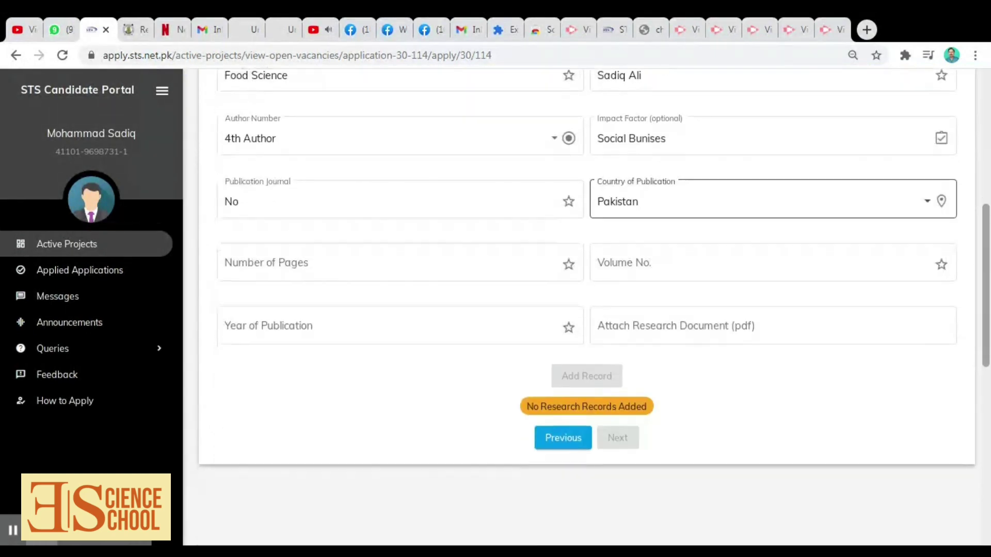
- Enter 200 pages, volume 10 and publication year 2019, then attach the research PDF
{"action": "scroll", "coordinate": [750, 313], "scroll_direction": "down", "scroll_amount": 1}
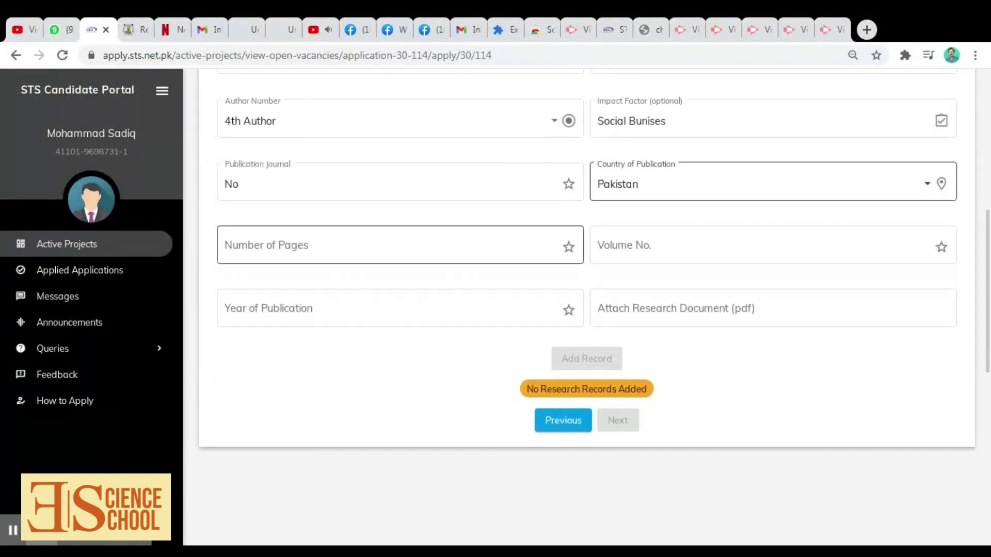
{"action": "left_click", "coordinate": [428, 259]}
{"action": "type", "text": "200"}
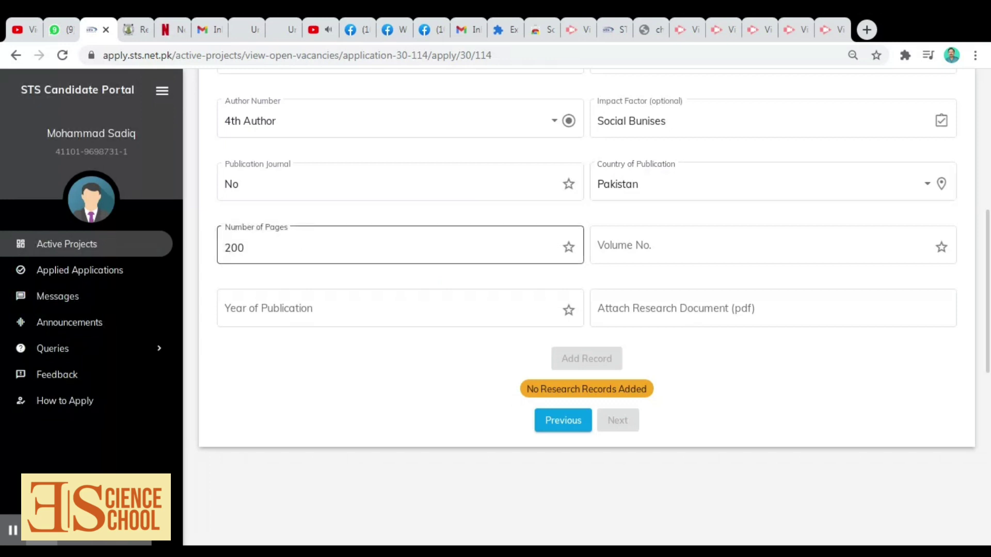
{"action": "key", "text": "Tab"}
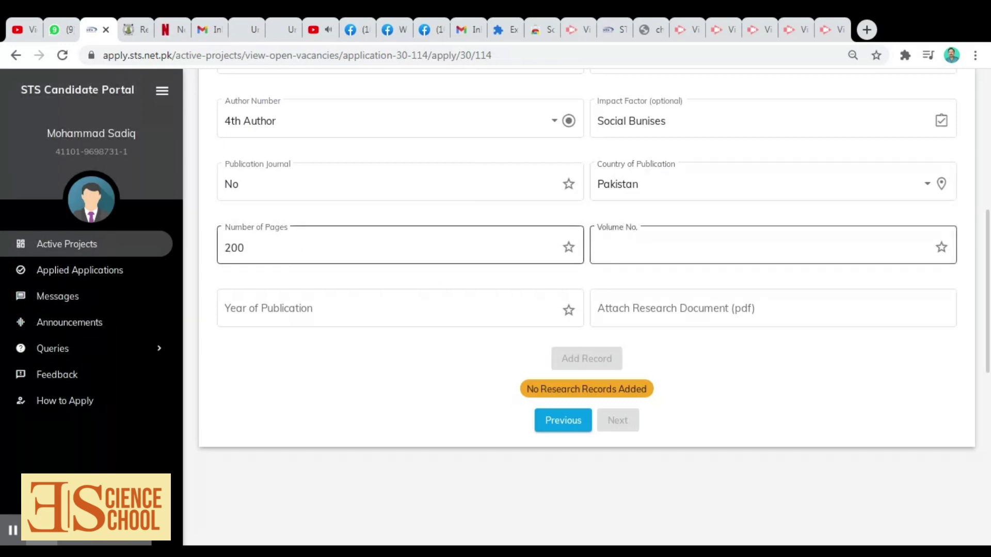
{"action": "type", "text": "1"}
{"action": "key", "text": "Tab"}
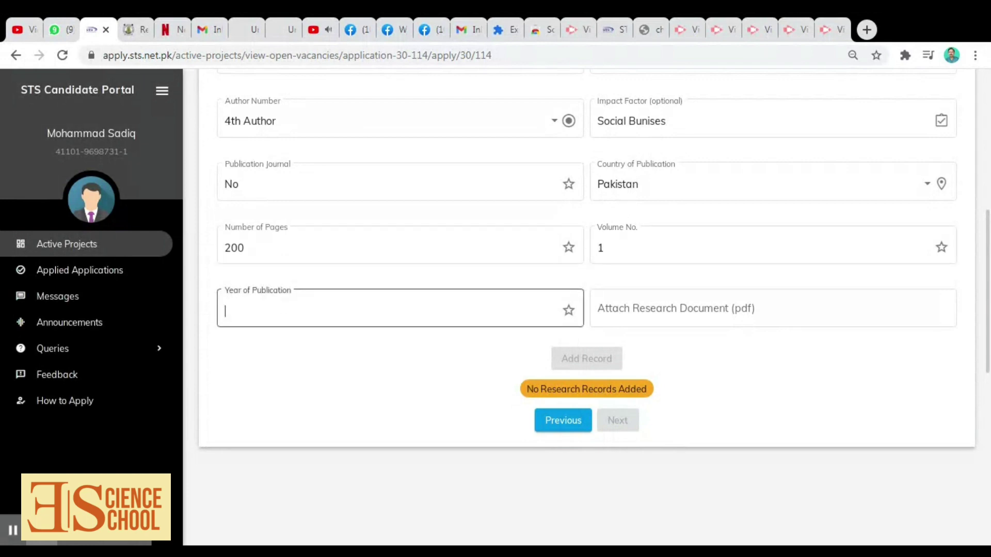
{"action": "key", "text": "shift+Tab"}
{"action": "type", "text": "0"}
{"action": "key", "text": "Tab"}
{"action": "type", "text": "2019"}
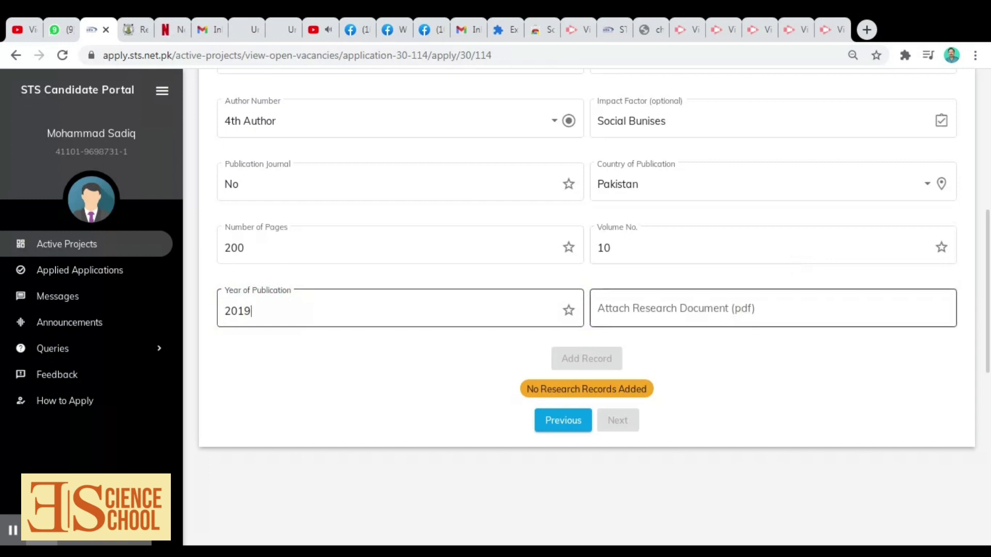
{"action": "left_click", "coordinate": [746, 316]}
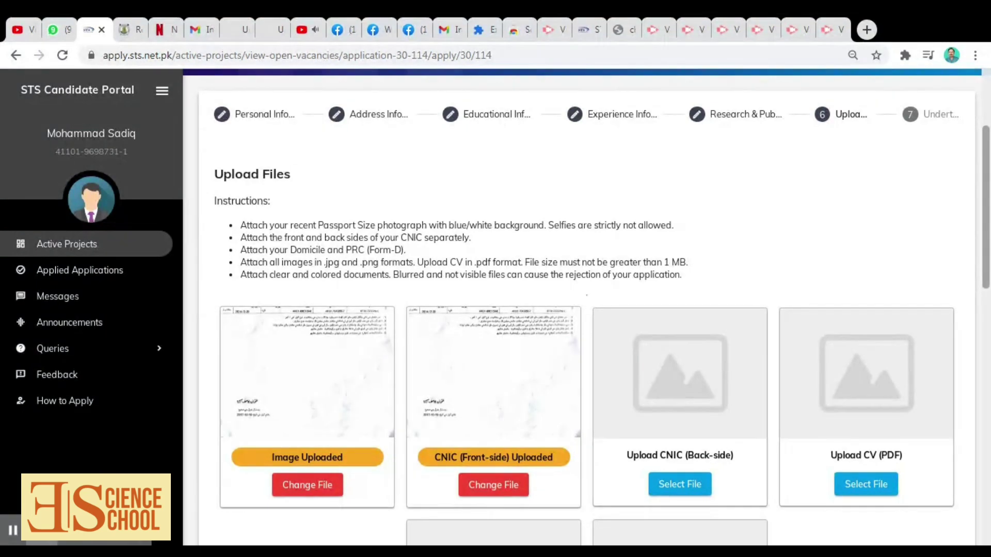
- Upload the domicile and PRC Form-D documents and proceed to the Undertaking step
{"action": "scroll", "coordinate": [916, 270], "scroll_direction": "down", "scroll_amount": 2}
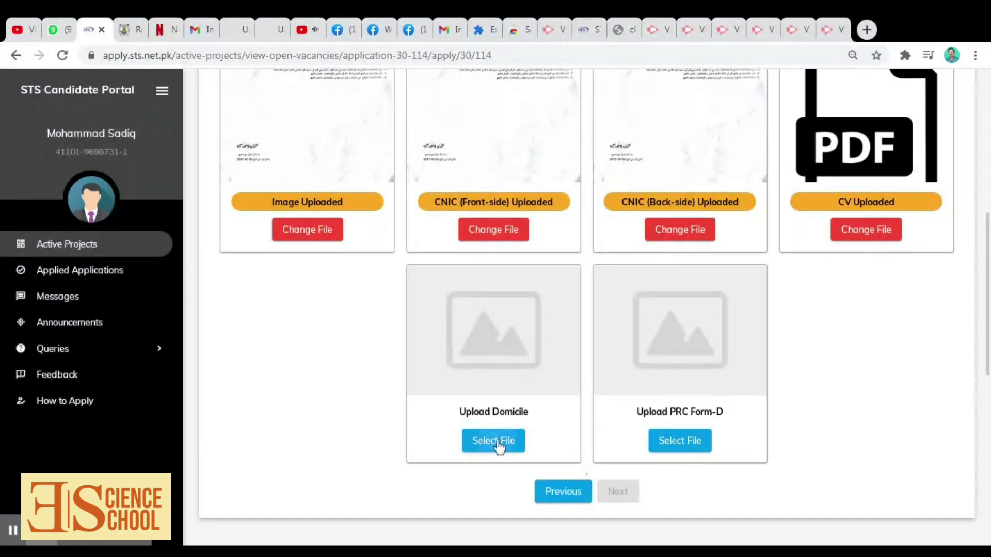
{"action": "left_click", "coordinate": [496, 442]}
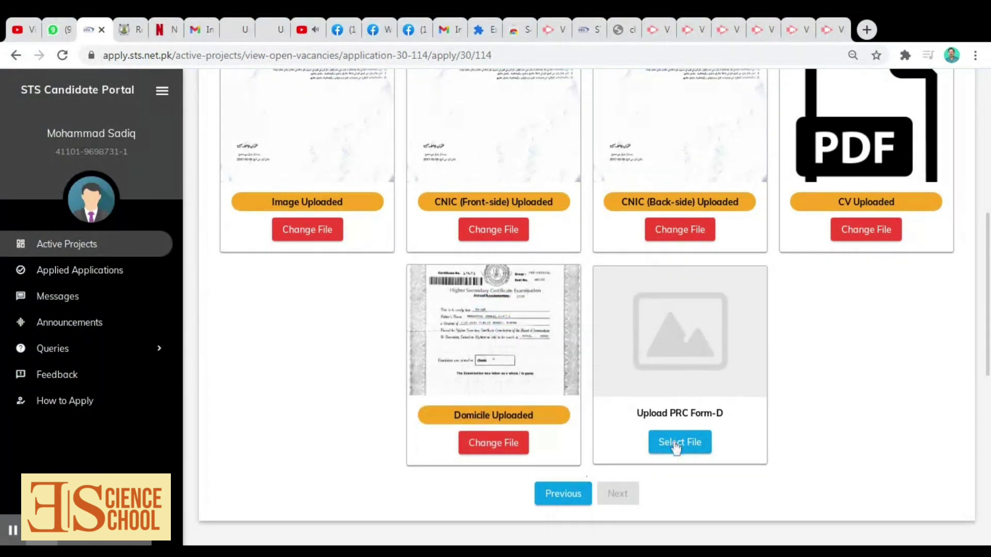
{"action": "left_click", "coordinate": [675, 445]}
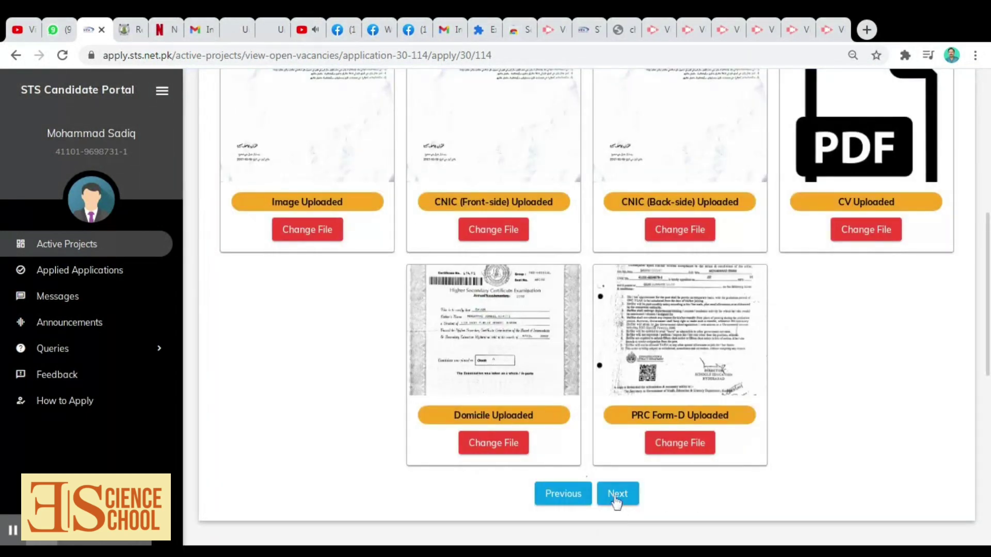
{"action": "left_click", "coordinate": [616, 496]}
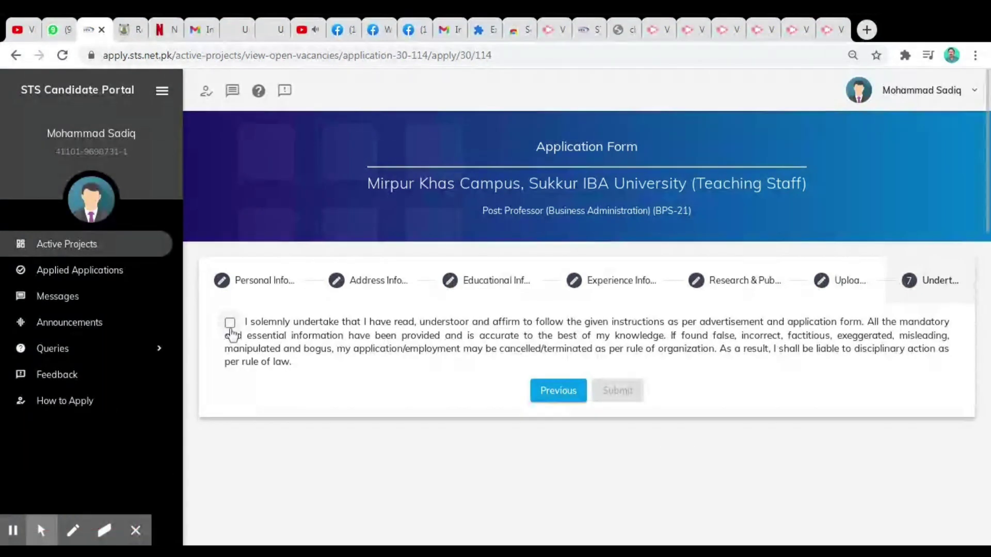
- Tick the undertaking declaration checkbox to enable submission
{"action": "left_click", "coordinate": [230, 325]}
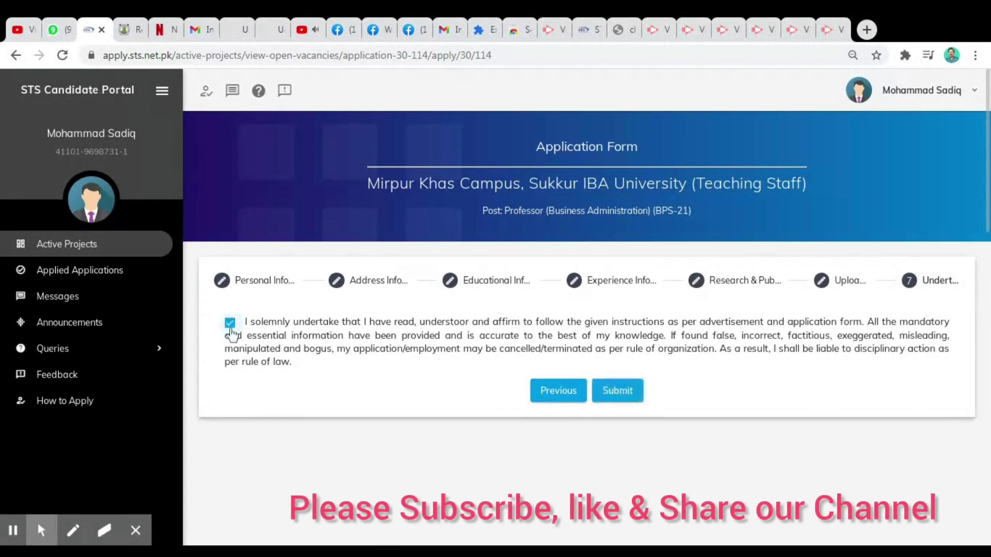